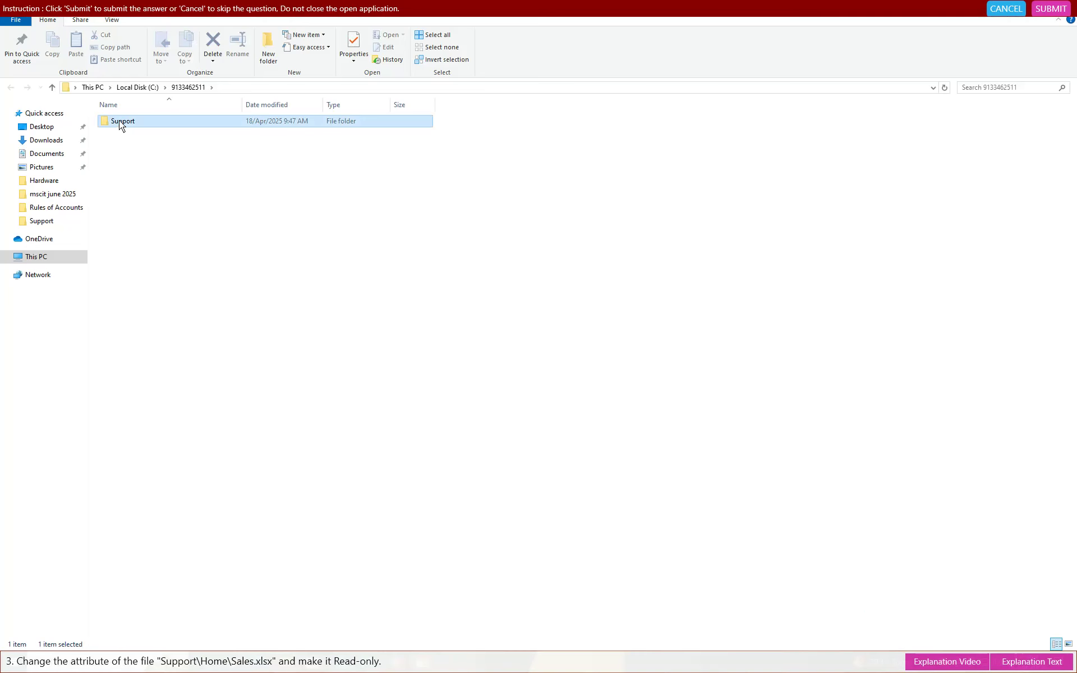
# Step: Make the Sales Excel file in the Support\Home folder Read-only and apply the change
pyautogui.doubleClick(119, 121)
pyautogui.doubleClick(127, 122)
pyautogui.click(117, 122)
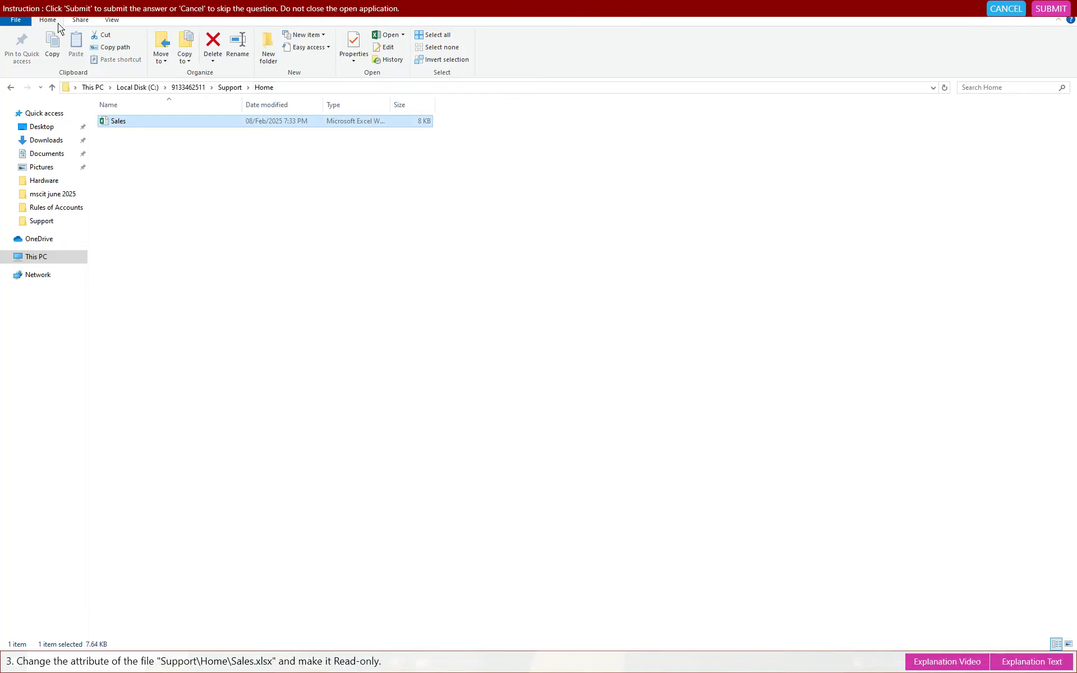
pyautogui.click(354, 61)
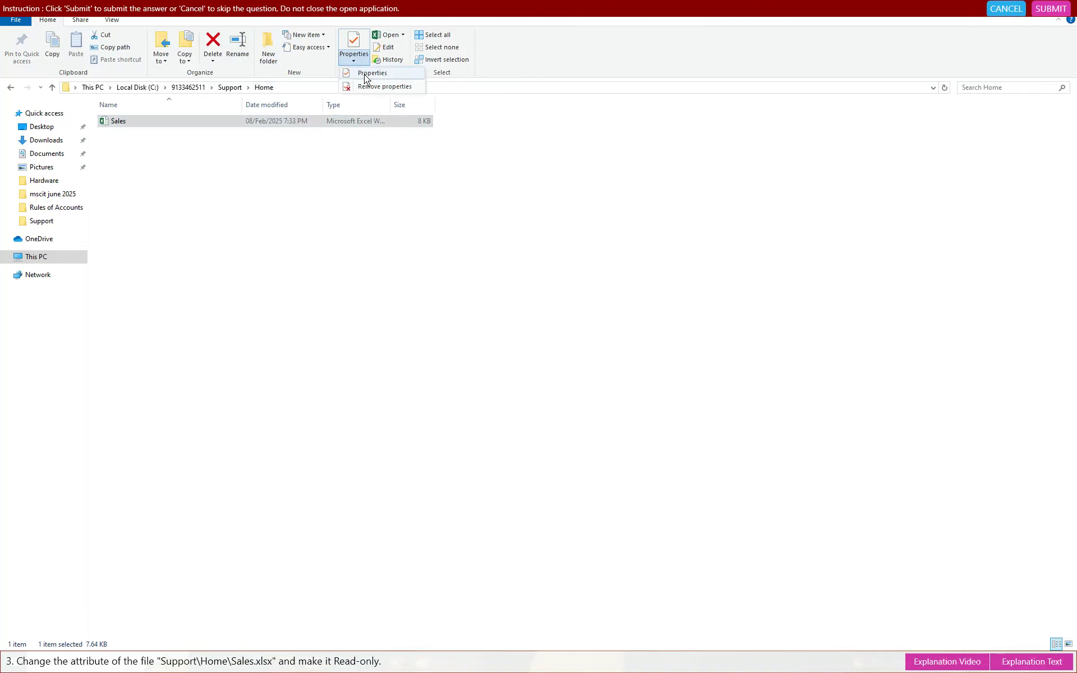
pyautogui.click(366, 73)
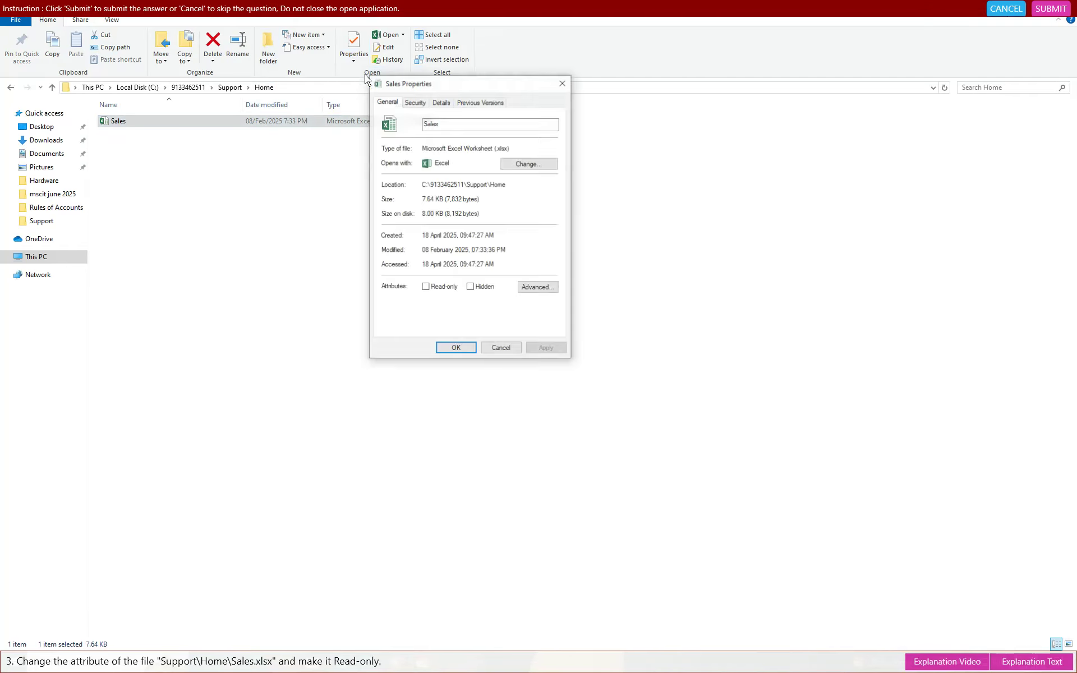
pyautogui.click(424, 288)
pyautogui.click(546, 349)
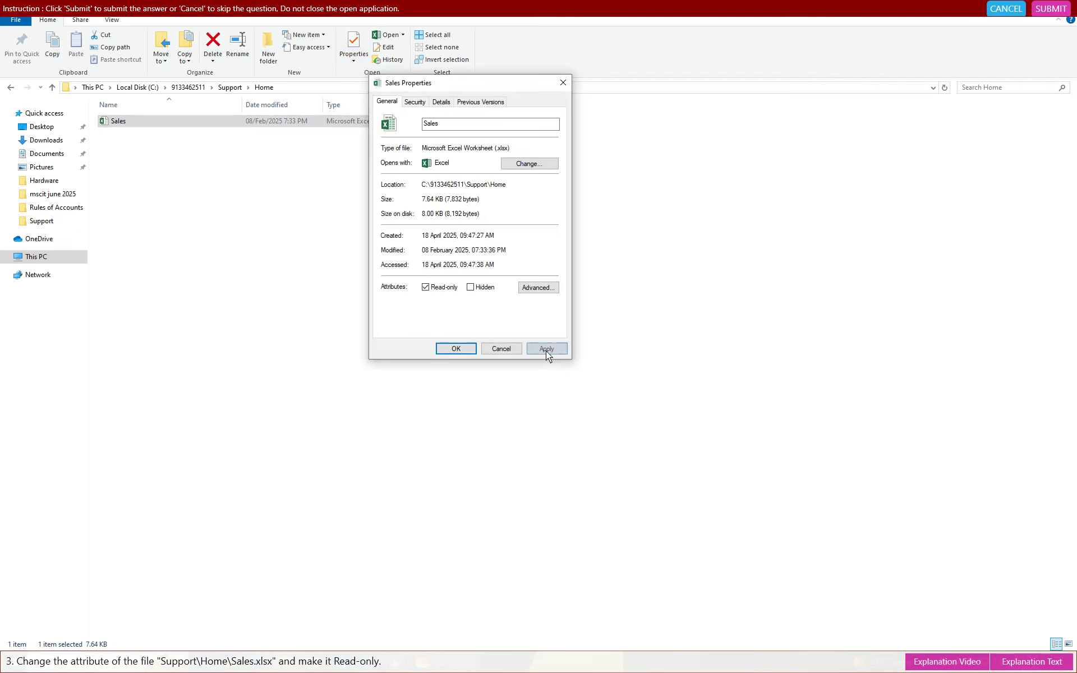
pyautogui.click(449, 350)
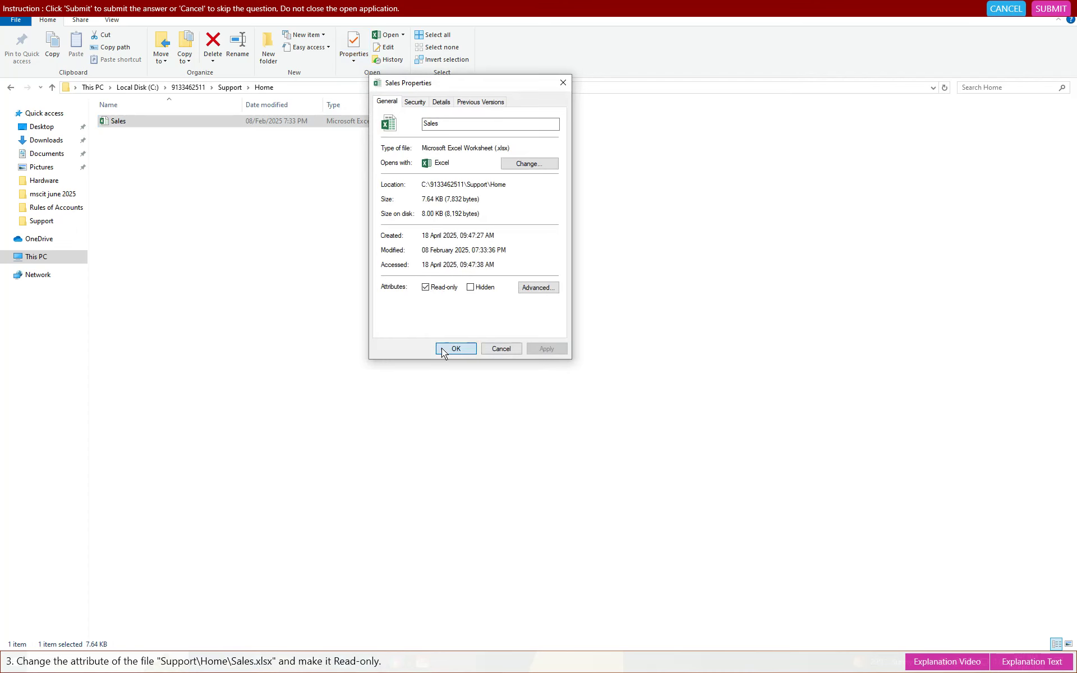
# Step: Submit the answer to question 3 and start the practical for question 4
pyautogui.click(1049, 10)
pyautogui.click(588, 357)
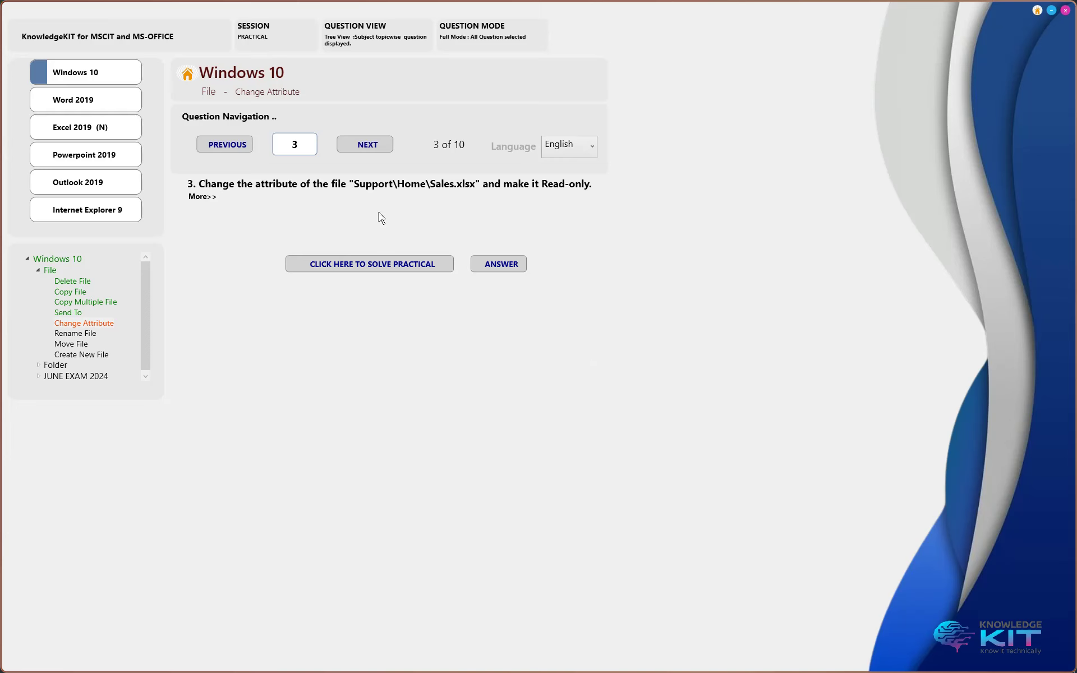
pyautogui.click(372, 145)
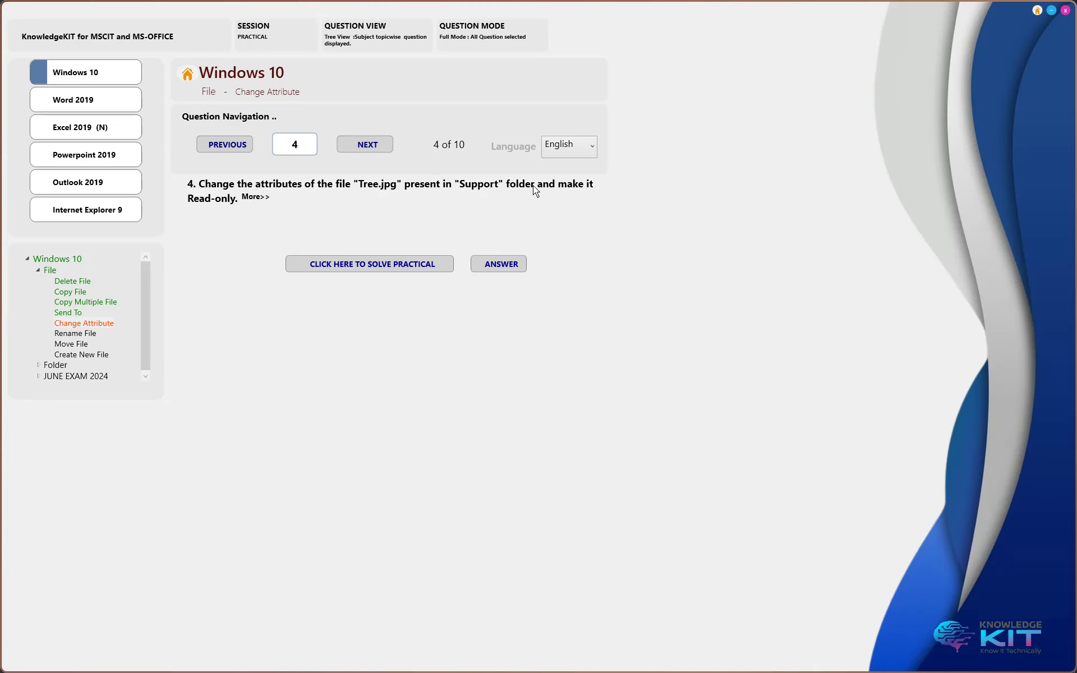
pyautogui.click(349, 263)
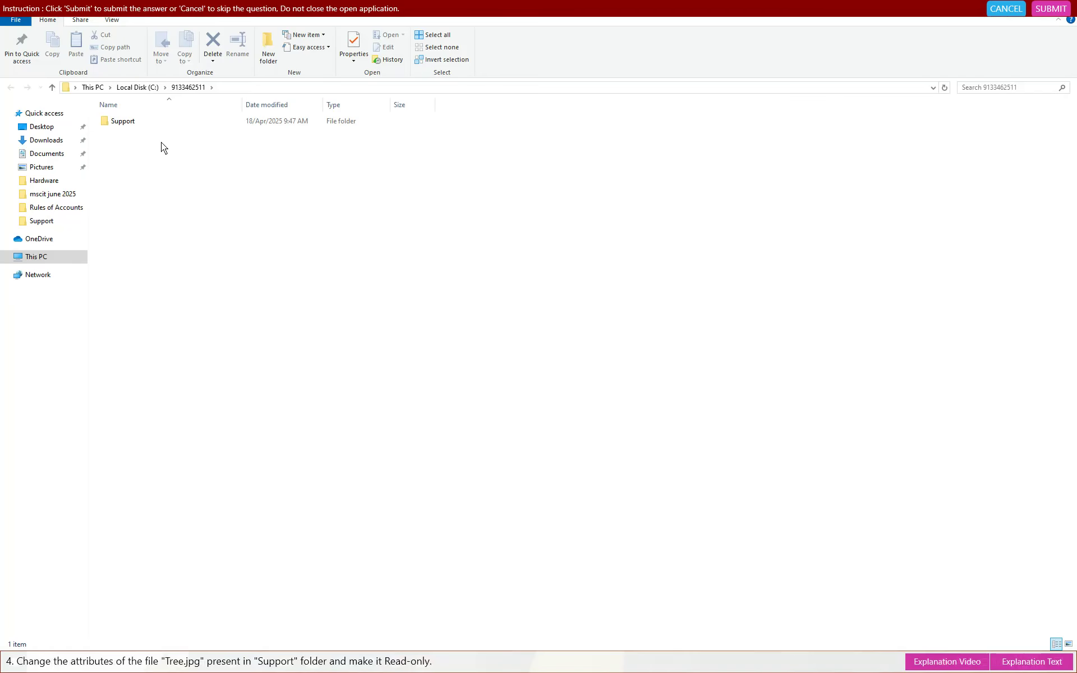
# Step: Make the Tree.jpg image in the Support folder Read-only and apply the change
pyautogui.doubleClick(137, 122)
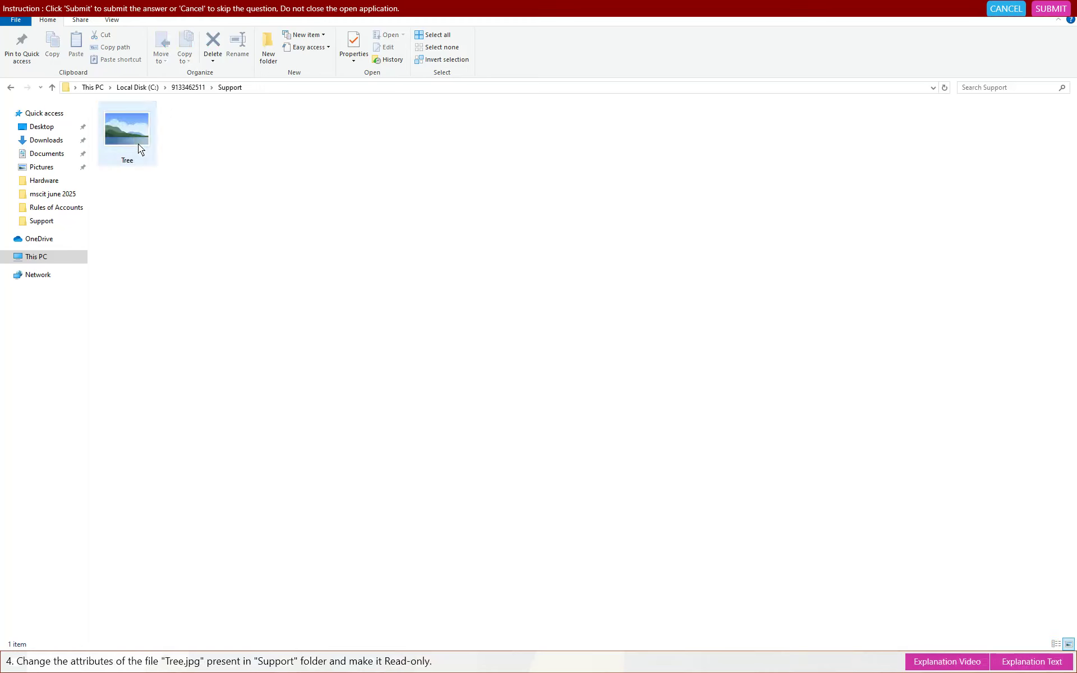
pyautogui.click(131, 137)
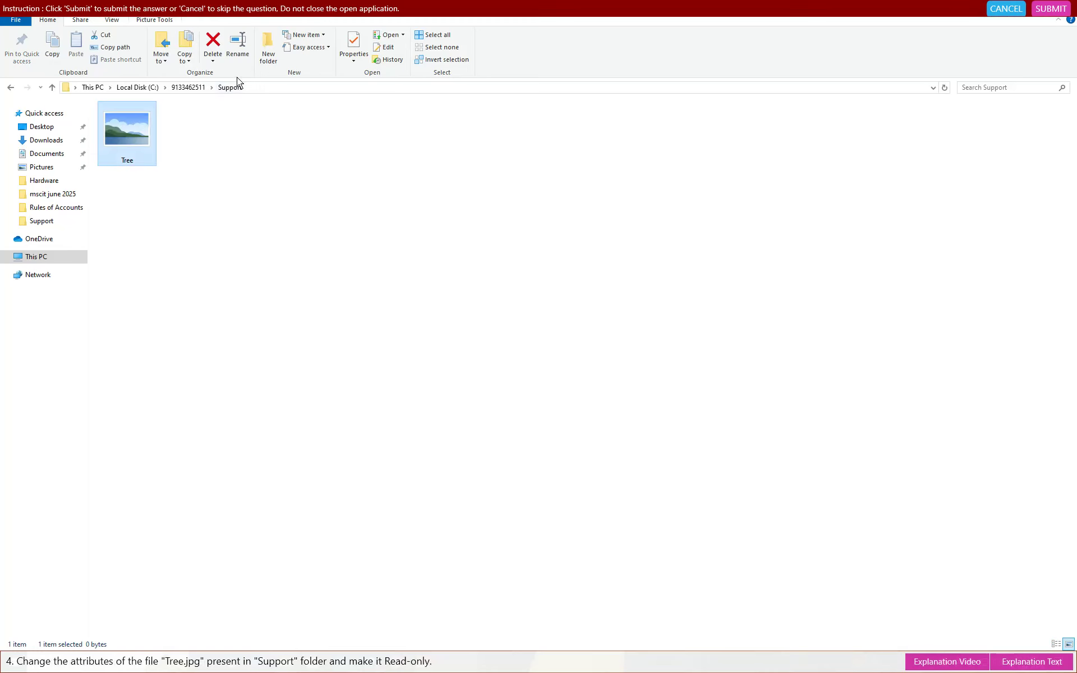
pyautogui.click(355, 60)
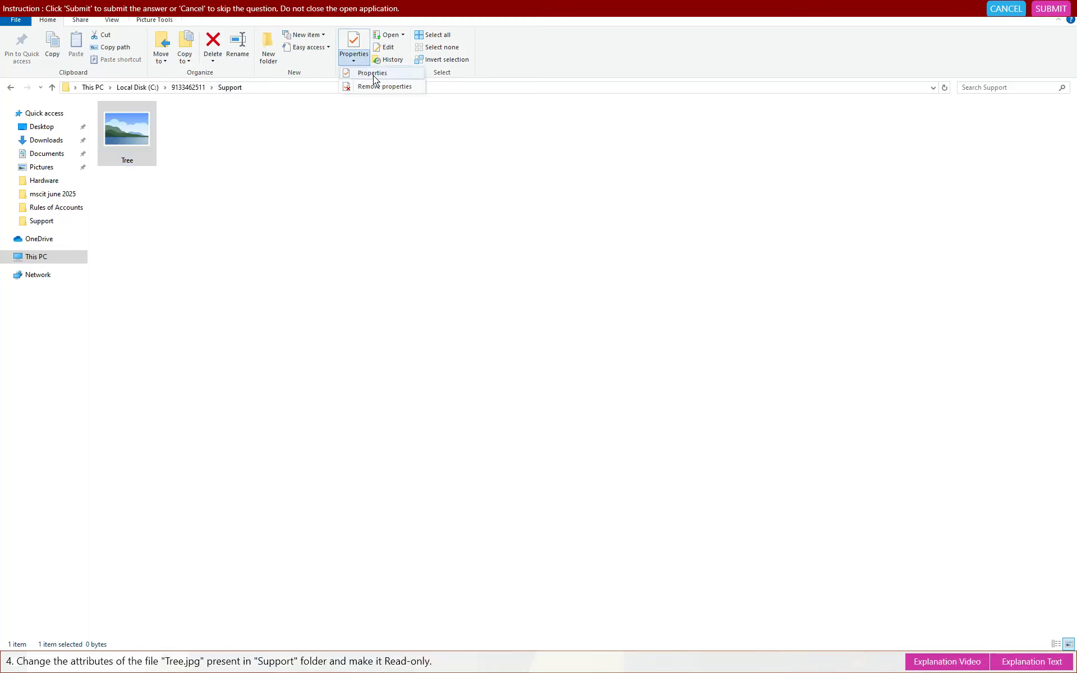
pyautogui.click(373, 73)
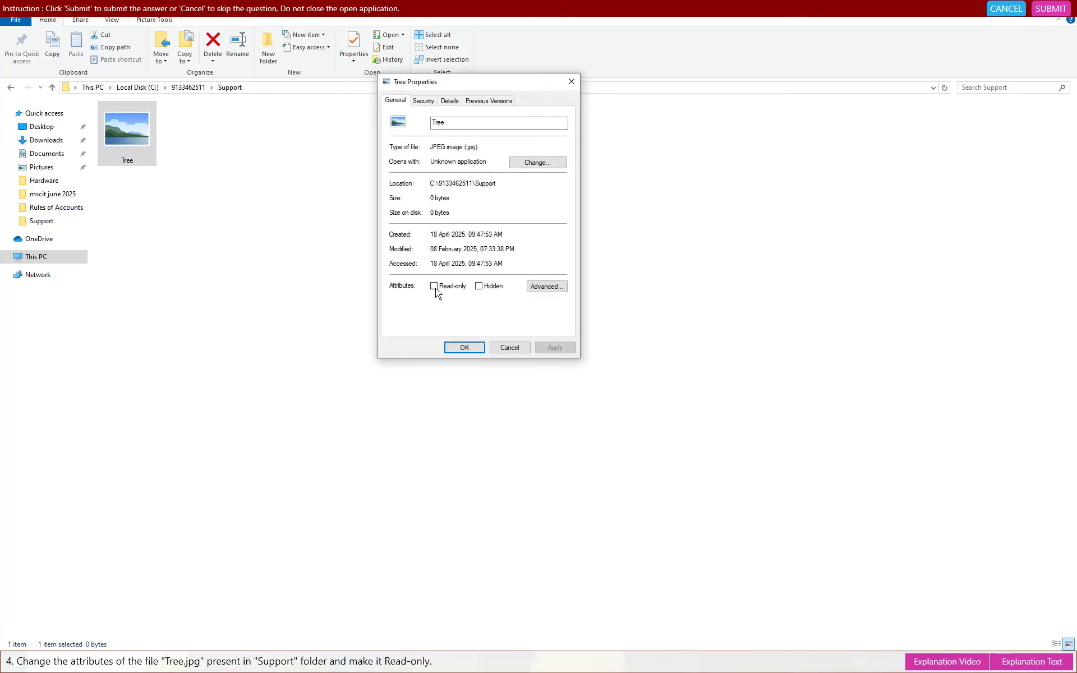
pyautogui.click(435, 286)
pyautogui.click(555, 347)
pyautogui.click(463, 348)
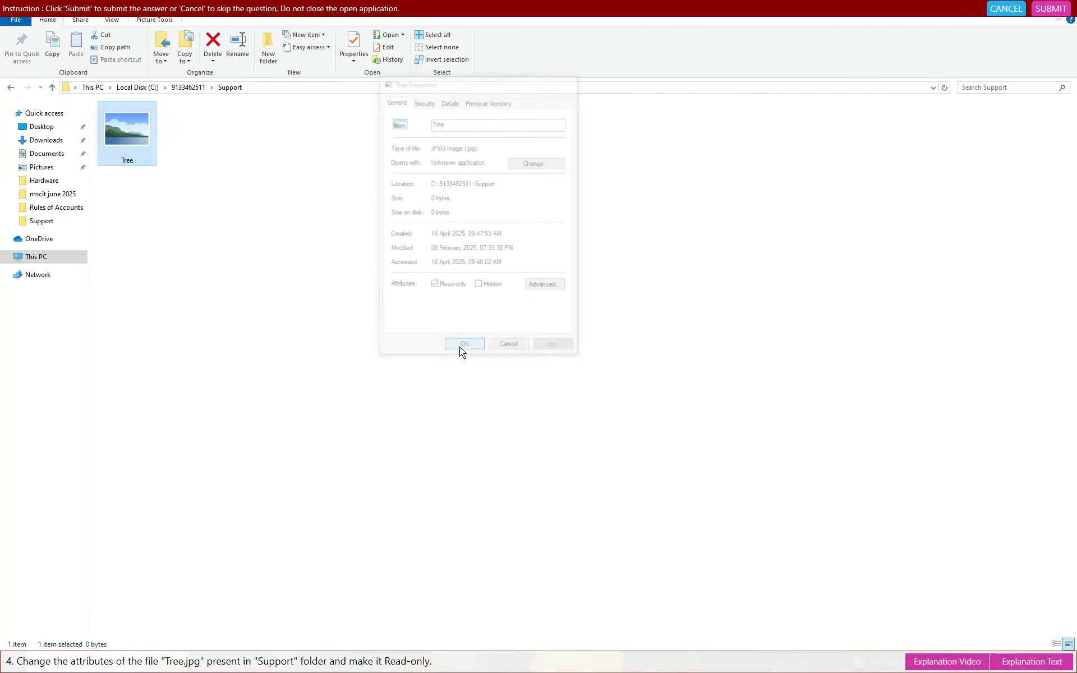
# Step: Submit the answer to question 4 and start the practical for question 5
pyautogui.click(1042, 12)
pyautogui.click(583, 361)
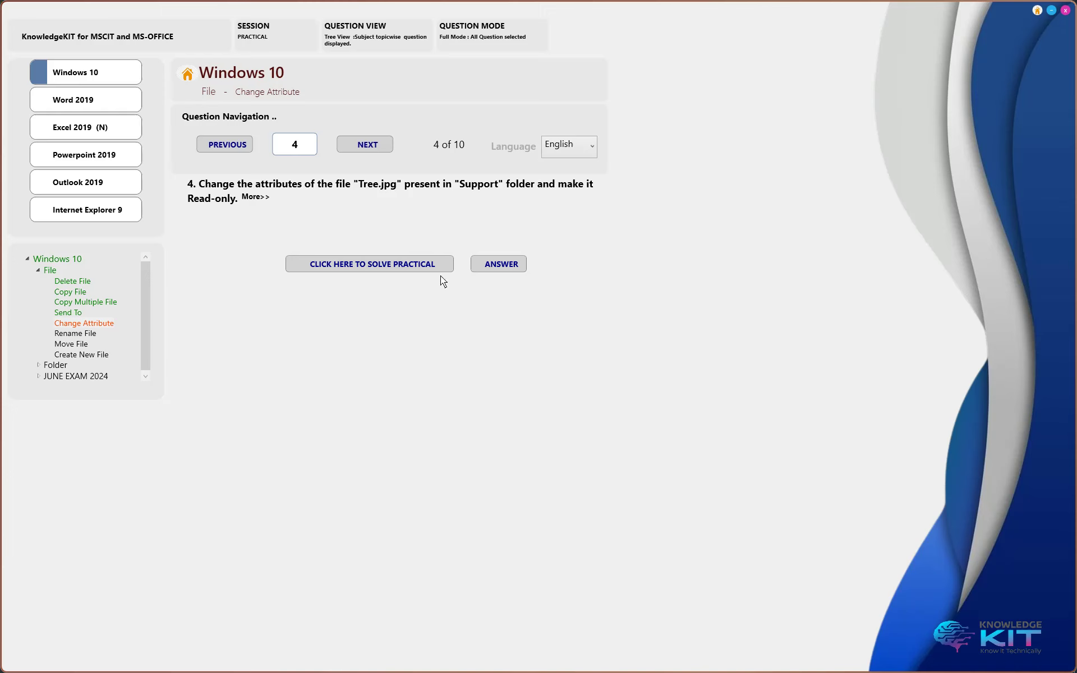
pyautogui.click(367, 145)
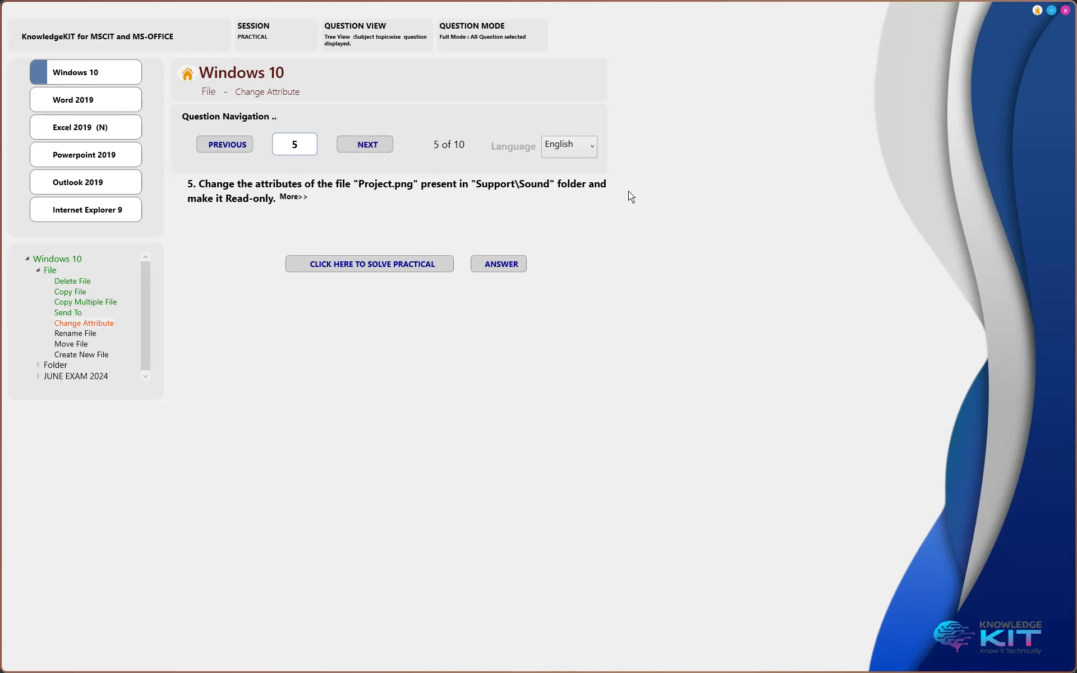
pyautogui.click(369, 263)
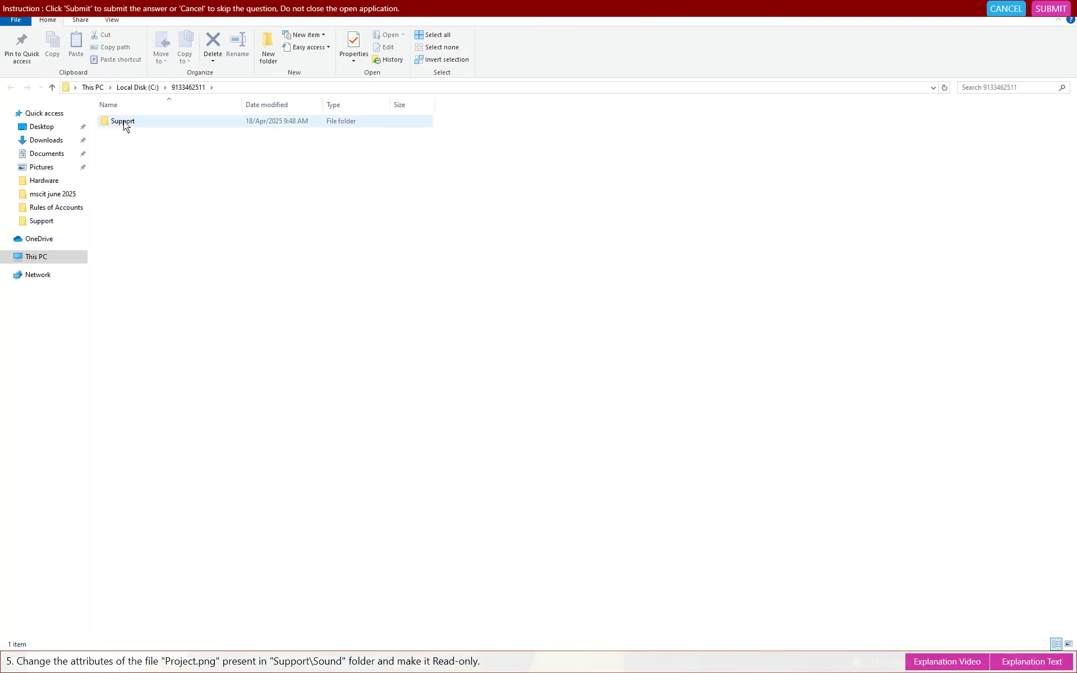
# Step: Go to the Support\Sound folder and select the Project.png image
pyautogui.doubleClick(124, 122)
pyautogui.doubleClick(133, 138)
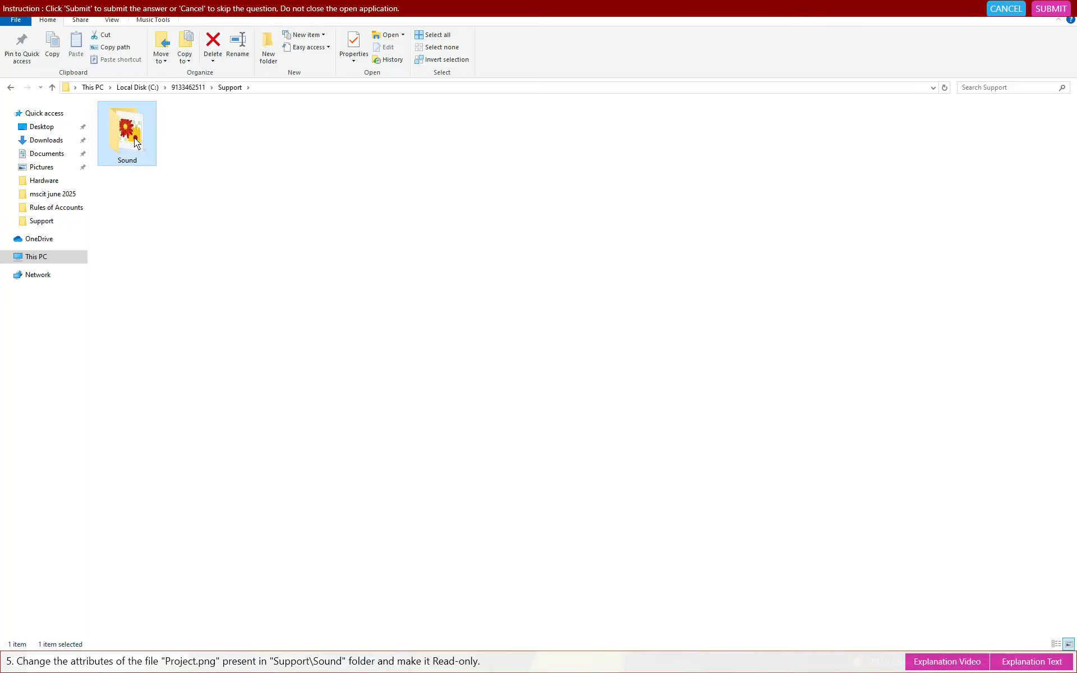
pyautogui.click(127, 129)
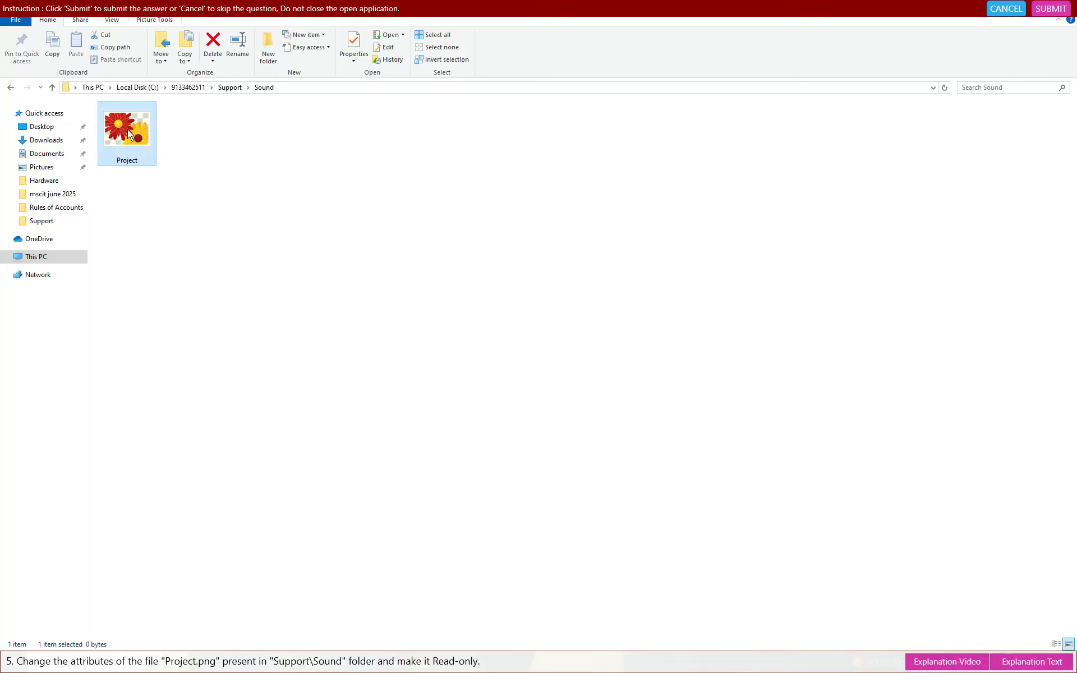
pyautogui.rightClick(127, 130)
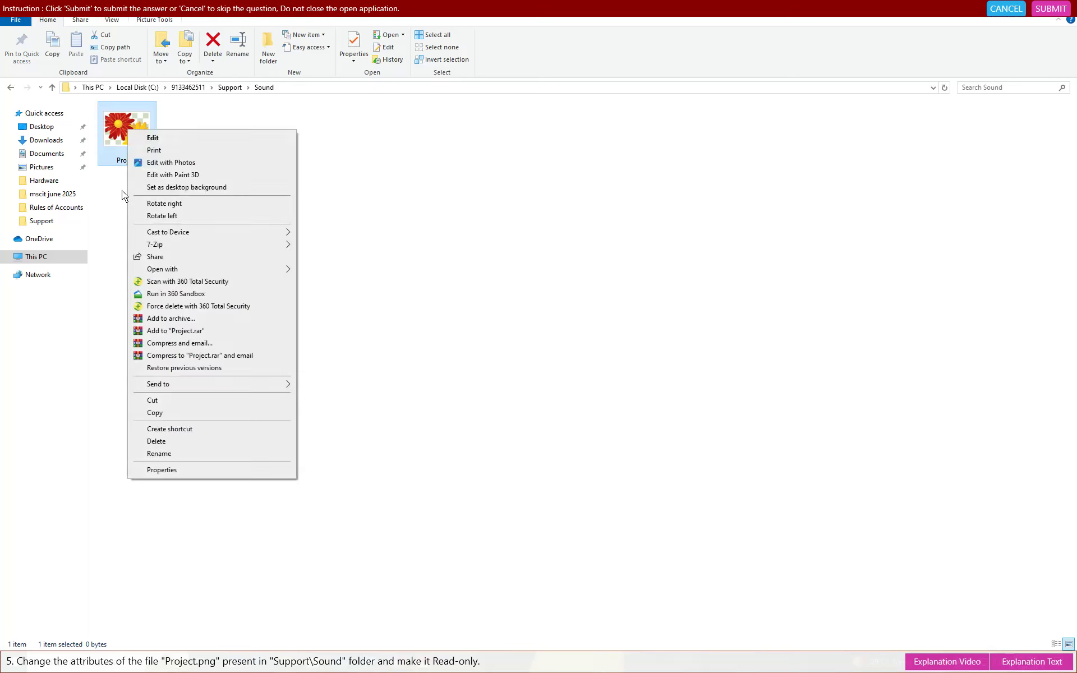
pyautogui.click(163, 471)
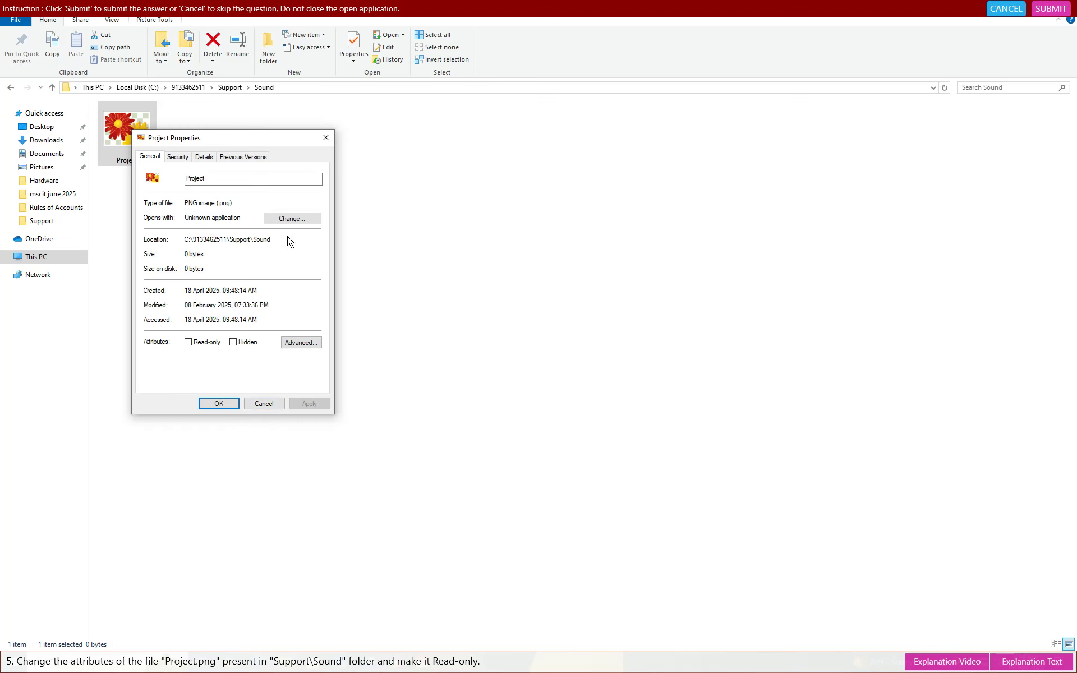
pyautogui.click(256, 407)
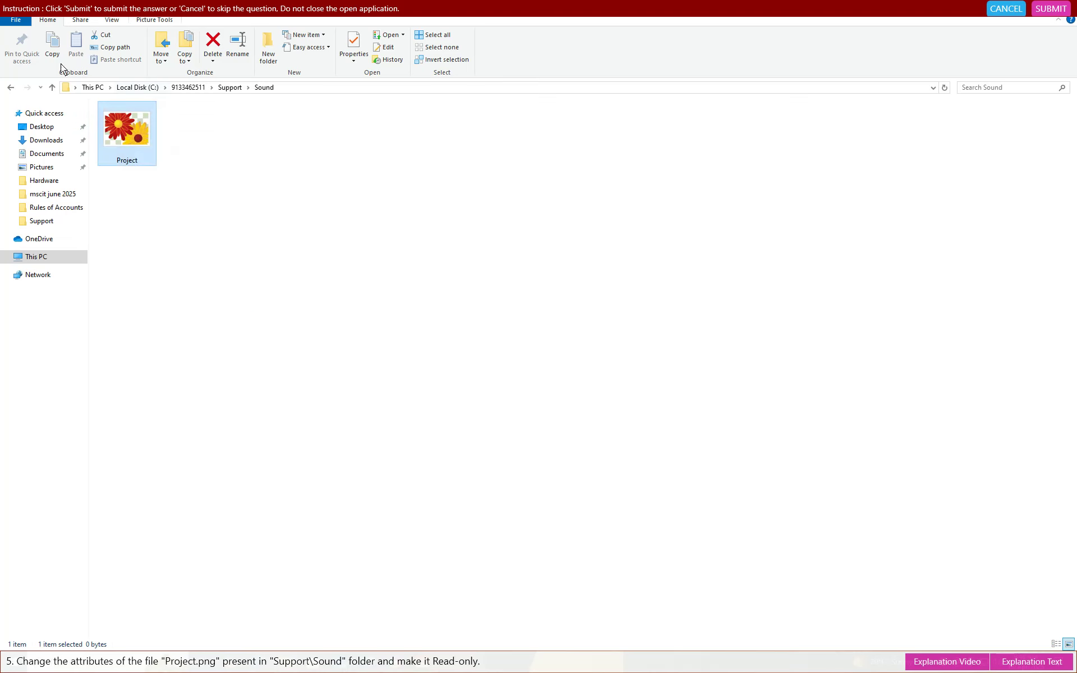
# Step: Set the Read-only attribute on the selected Project.png image in its properties and apply it
pyautogui.click(356, 61)
pyautogui.click(365, 75)
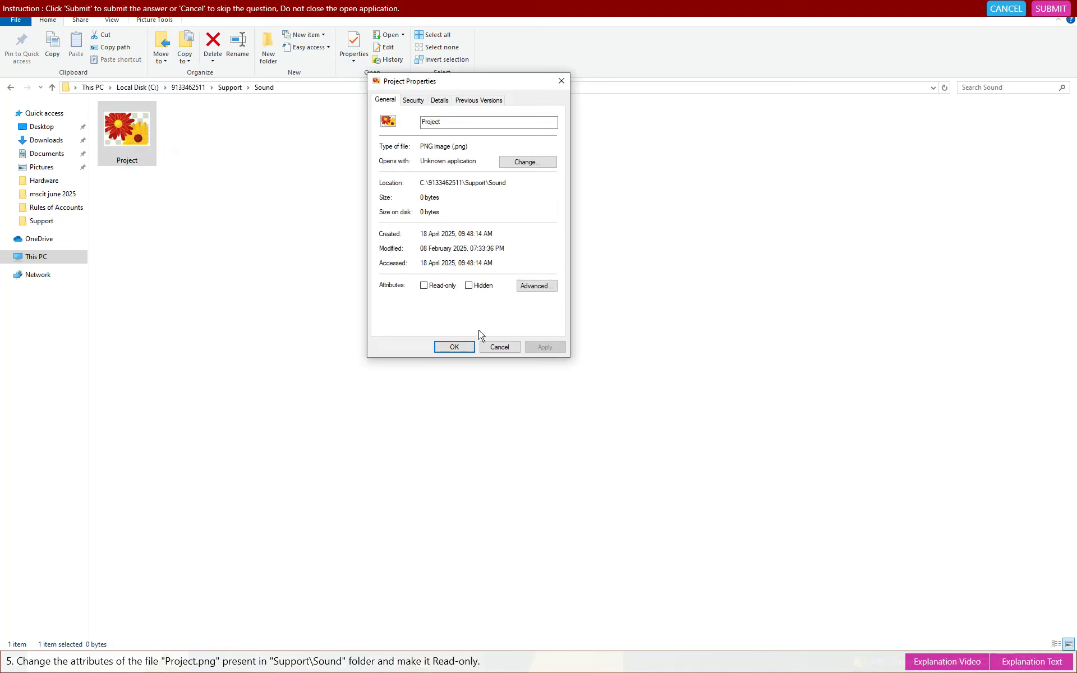
pyautogui.click(423, 285)
pyautogui.click(542, 346)
pyautogui.click(462, 348)
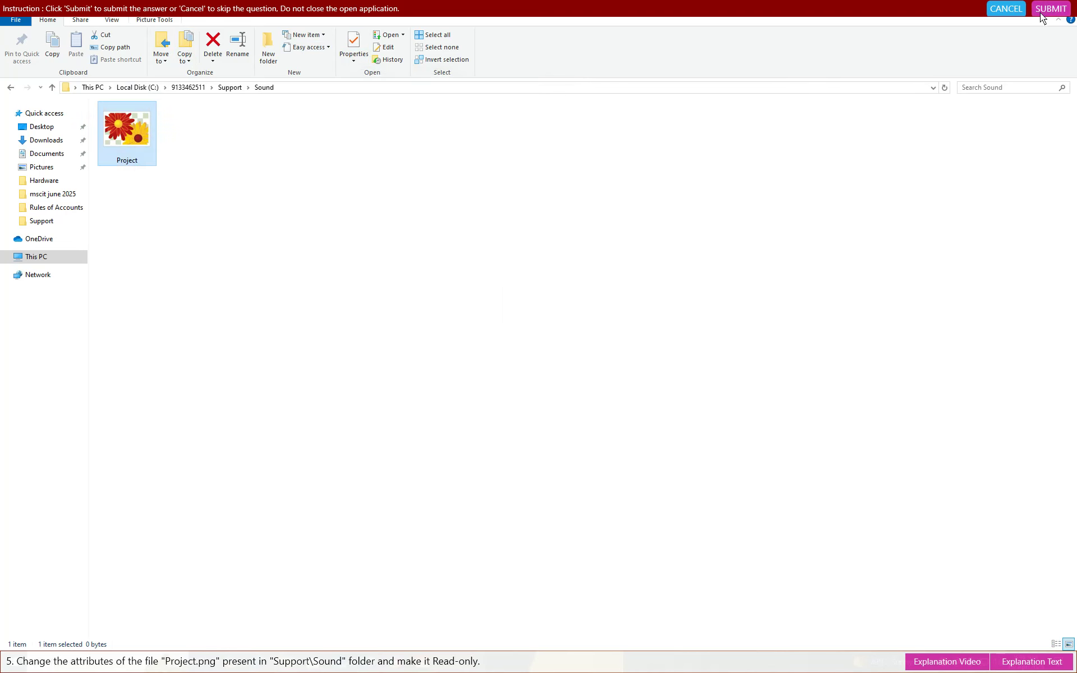
# Step: Submit the answer to question 5 and start the practical for question 6
pyautogui.click(1047, 12)
pyautogui.click(586, 356)
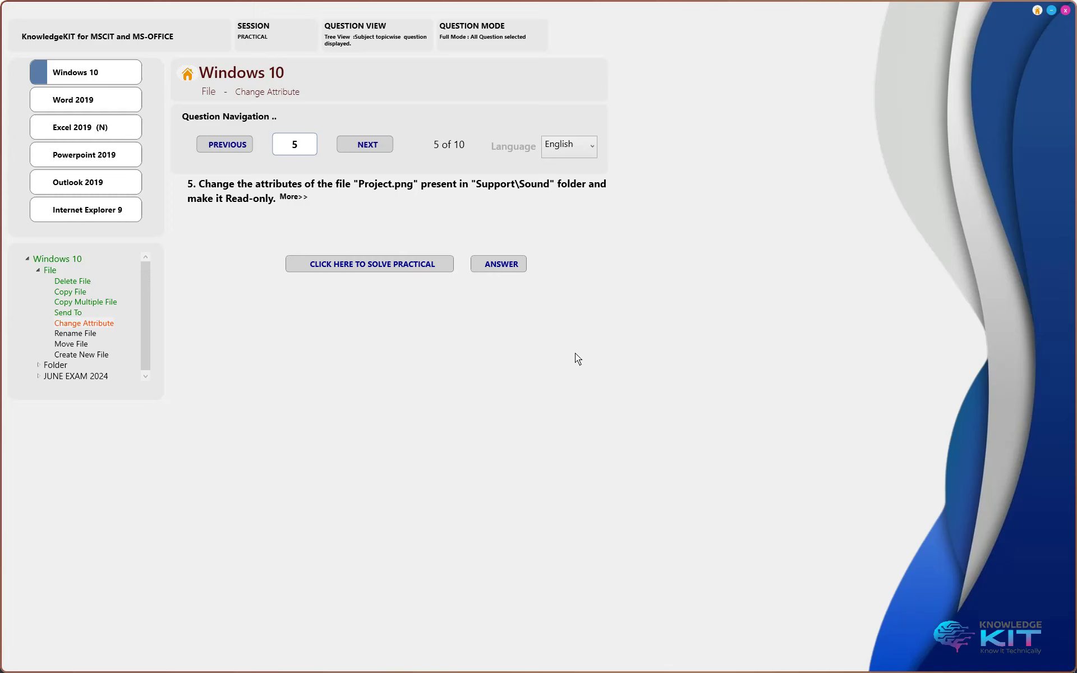
pyautogui.click(371, 148)
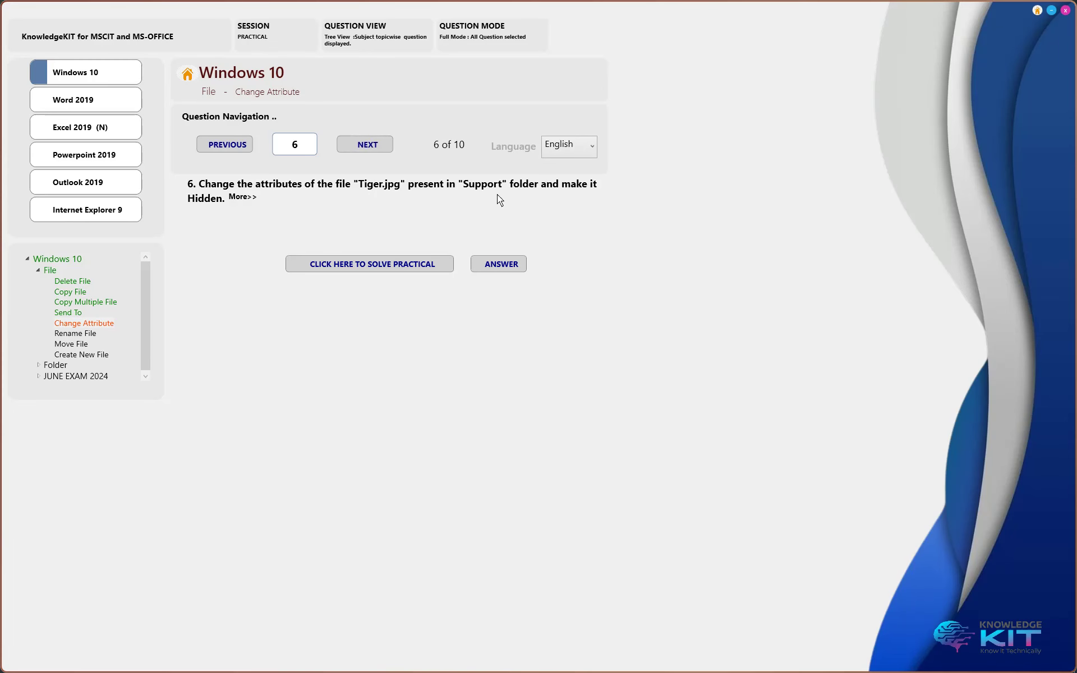
pyautogui.click(380, 261)
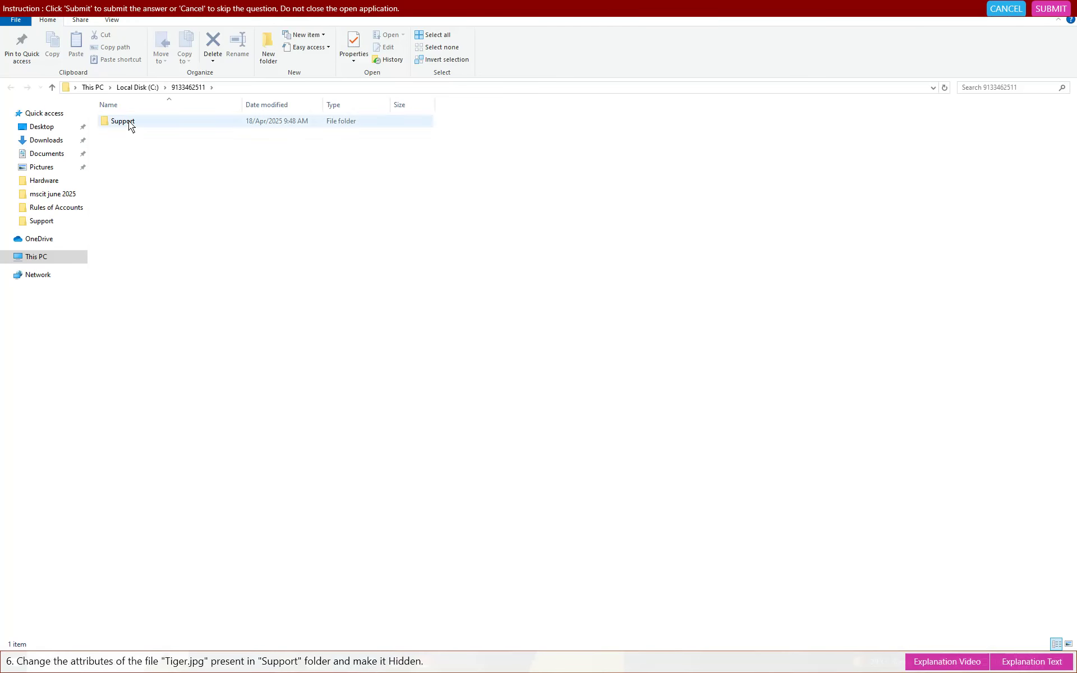
# Step: Make the Tiger.jpg image in the Support folder Hidden and apply the change
pyautogui.click(129, 121)
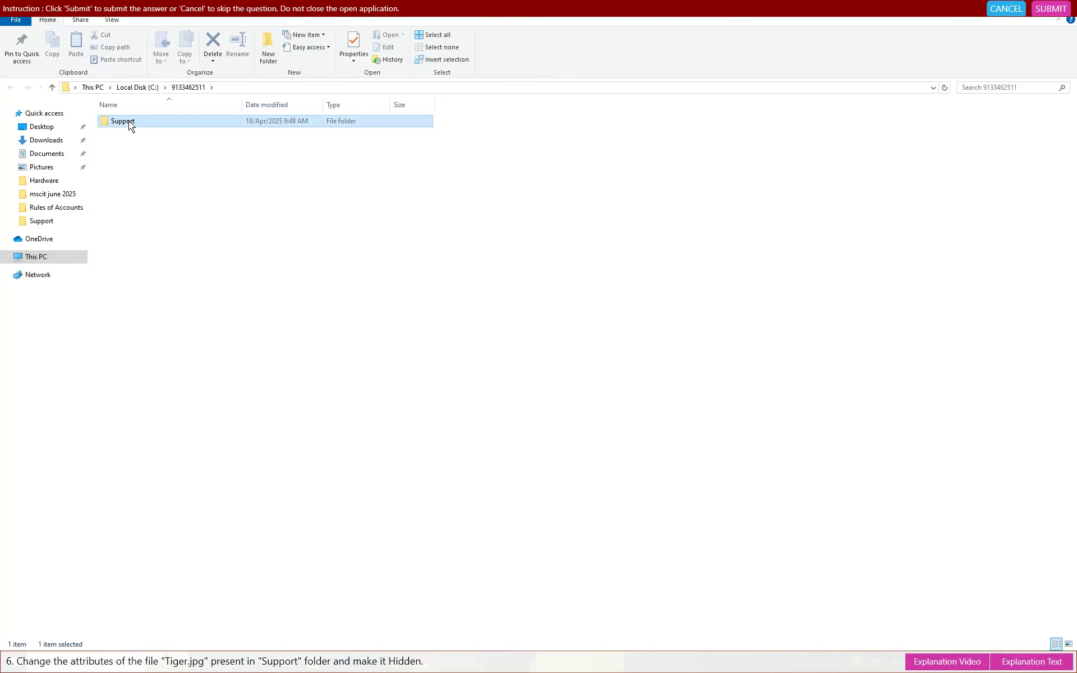
pyautogui.doubleClick(129, 121)
pyautogui.click(133, 138)
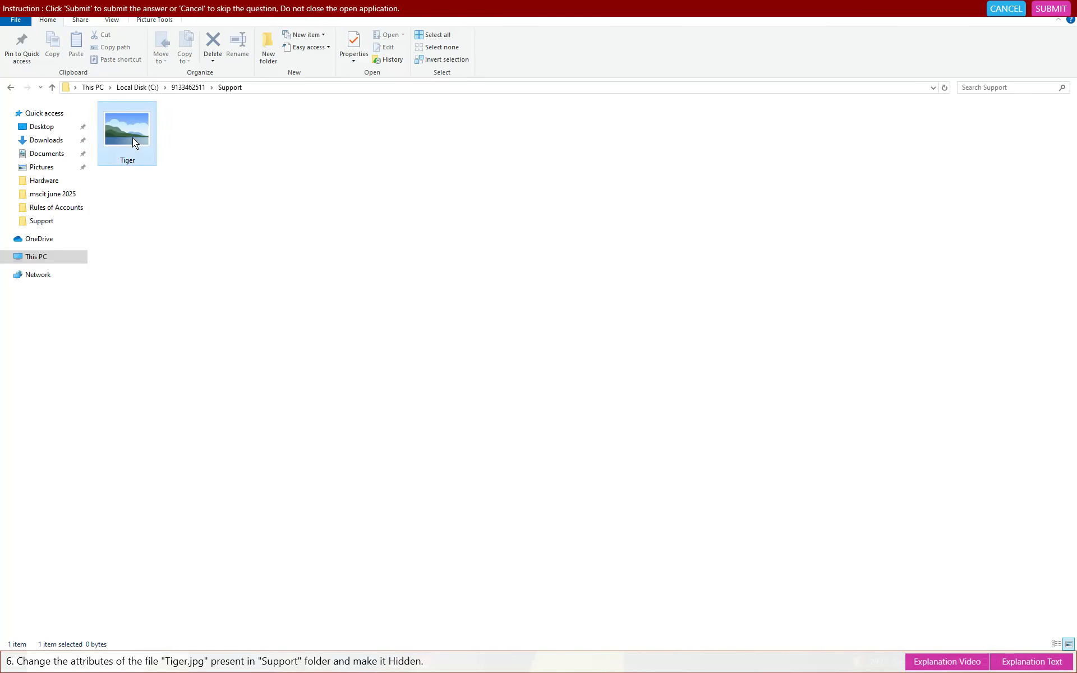
pyautogui.click(353, 60)
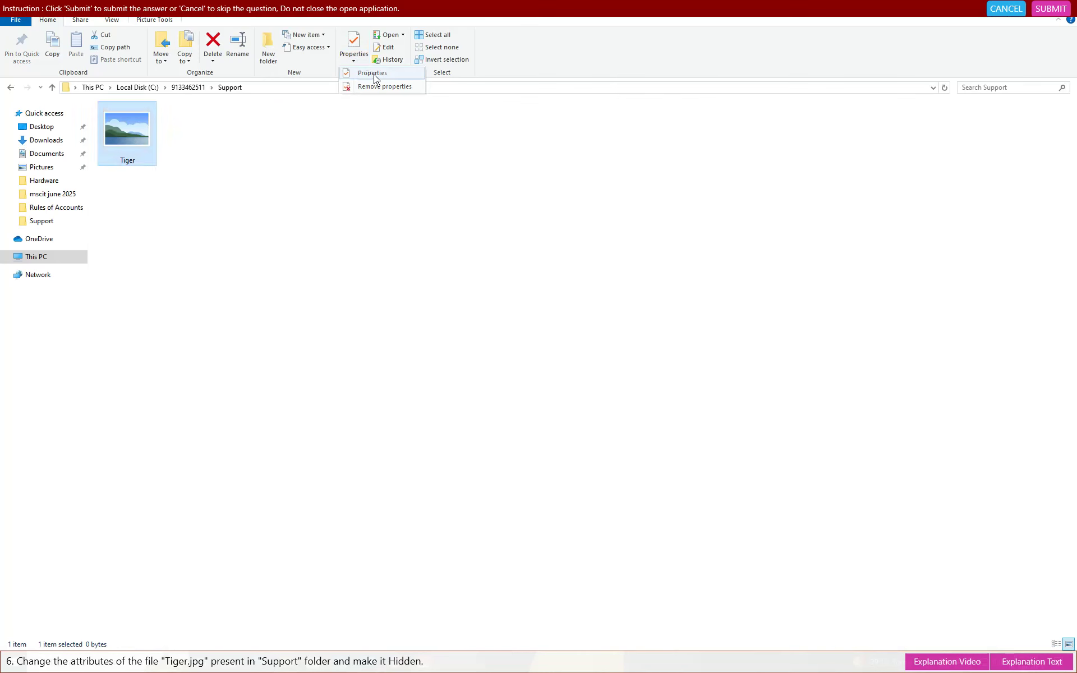
pyautogui.click(372, 73)
pyautogui.click(480, 288)
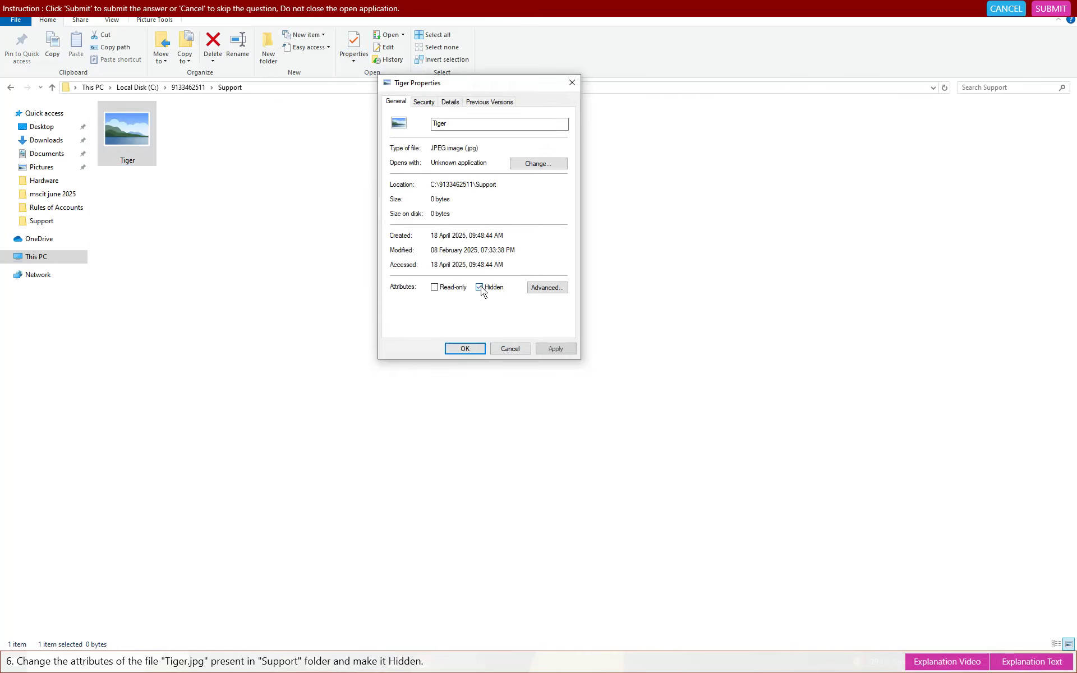
pyautogui.click(564, 350)
pyautogui.click(466, 349)
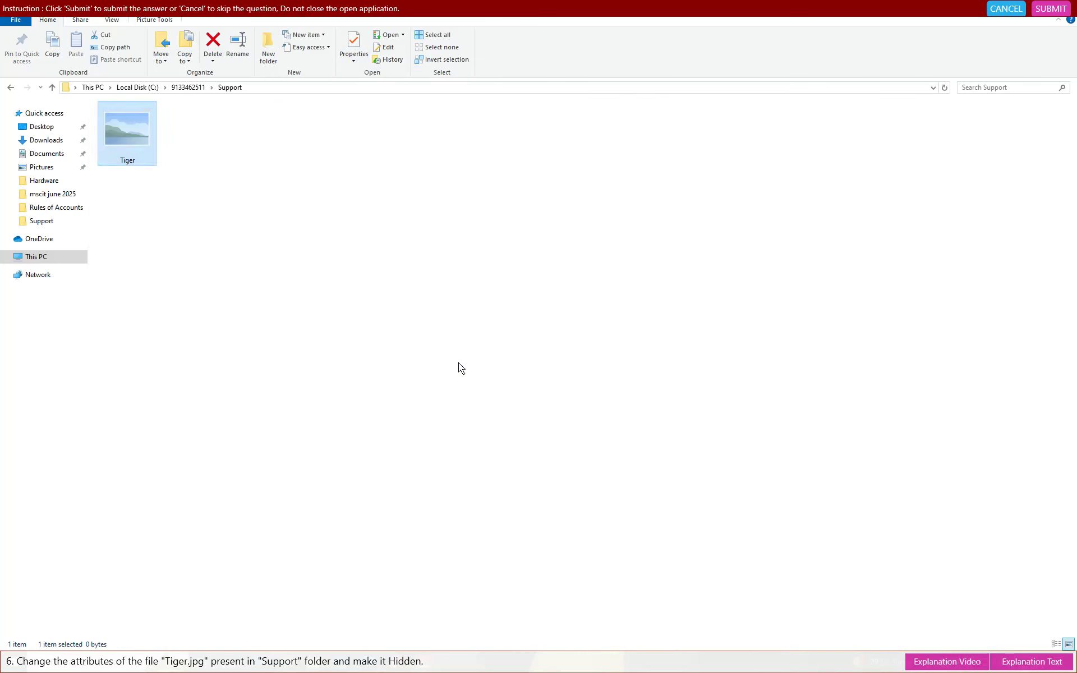
# Step: Submit the answer to question 6 and start the practical for question 7
pyautogui.click(1051, 9)
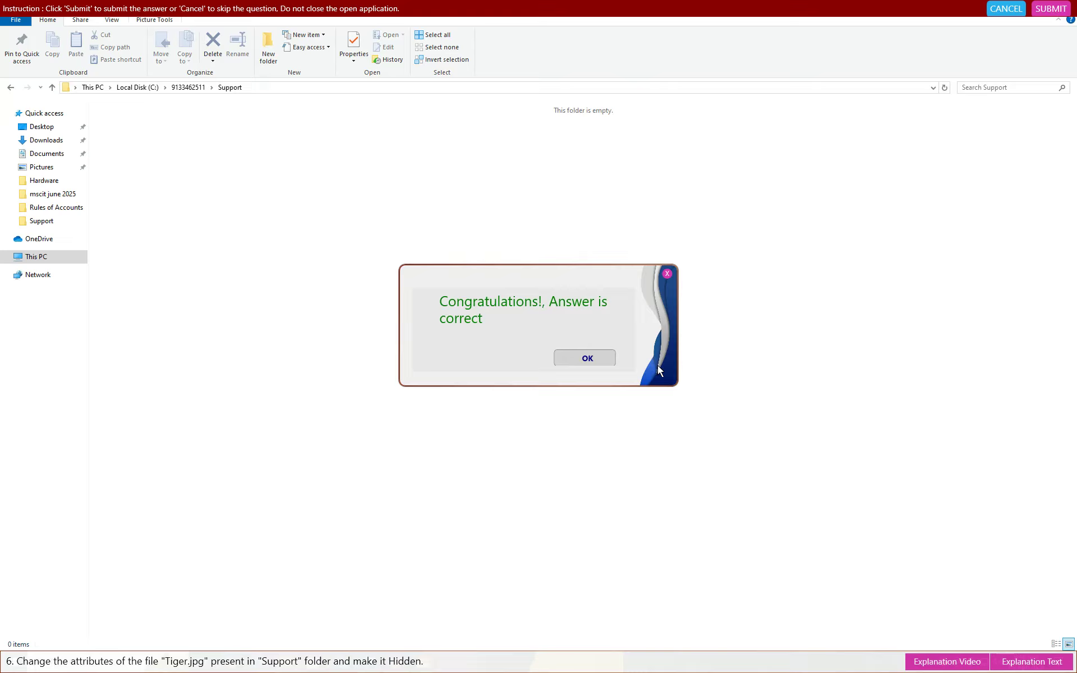
pyautogui.click(598, 358)
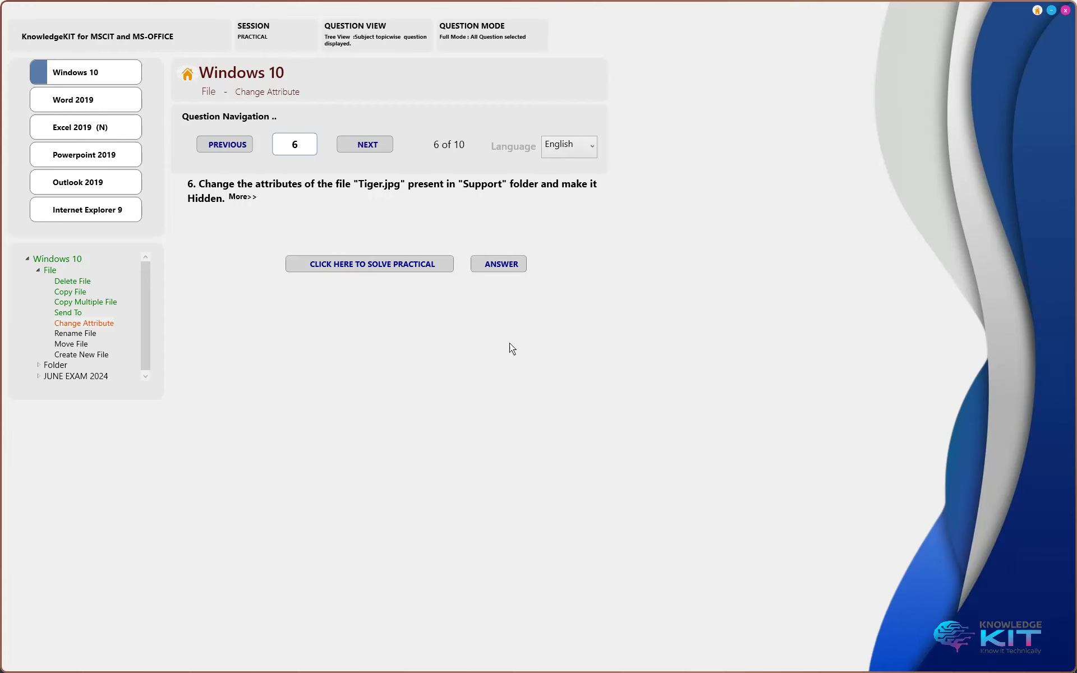
pyautogui.click(367, 146)
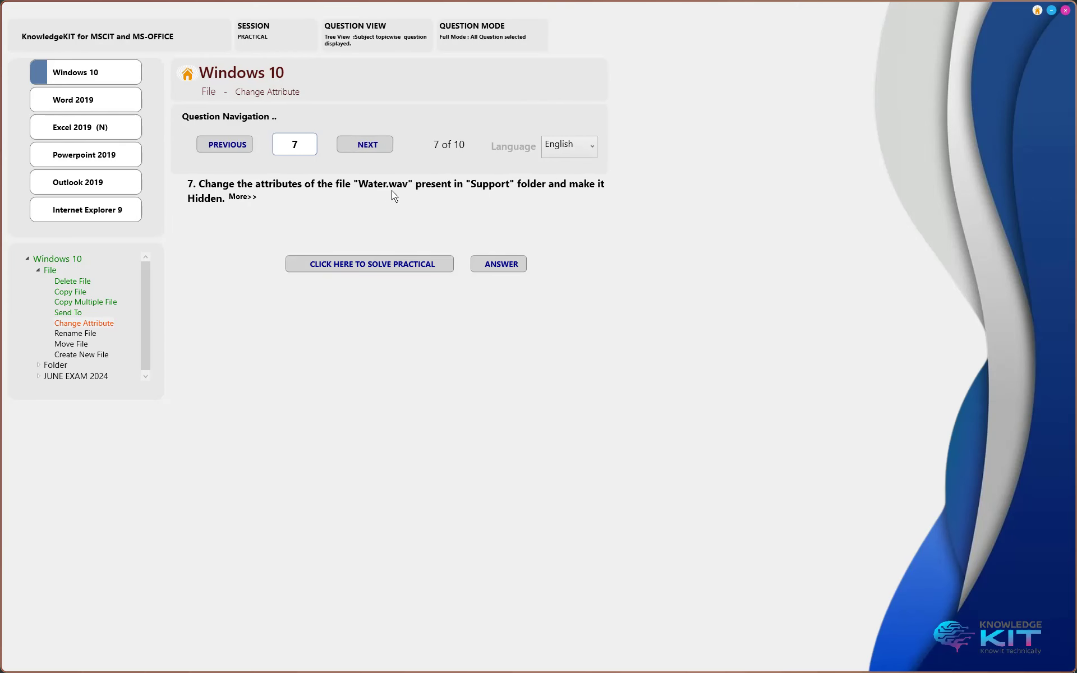
pyautogui.click(379, 265)
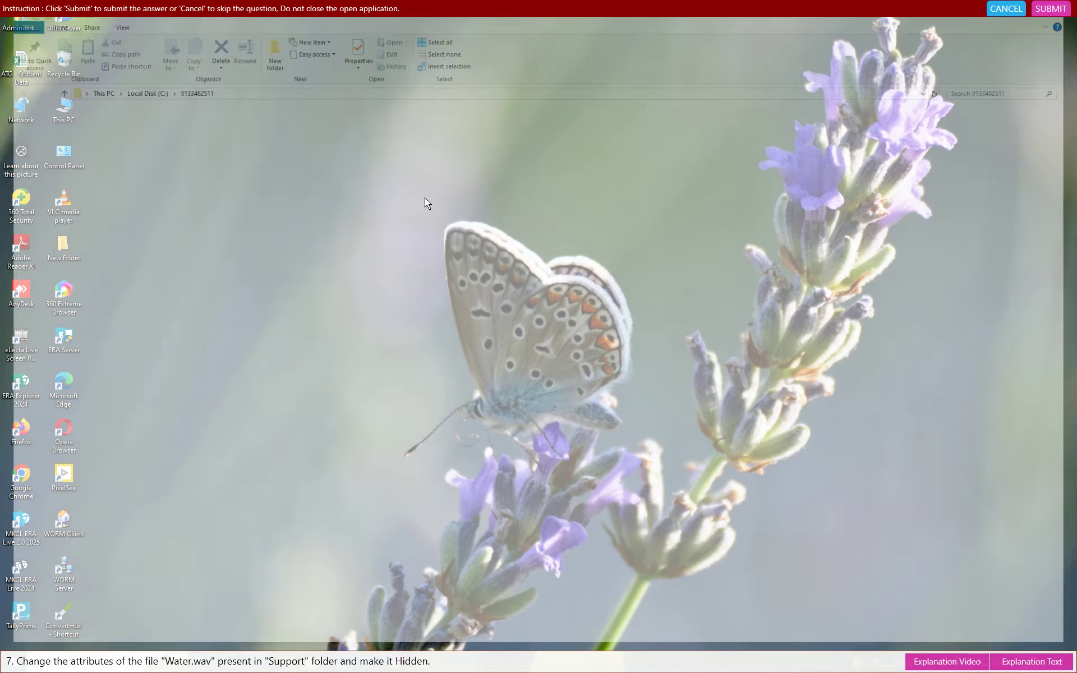
# Step: Make the water.wav file in the Support folder Hidden through its properties and apply the change
pyautogui.click(136, 121)
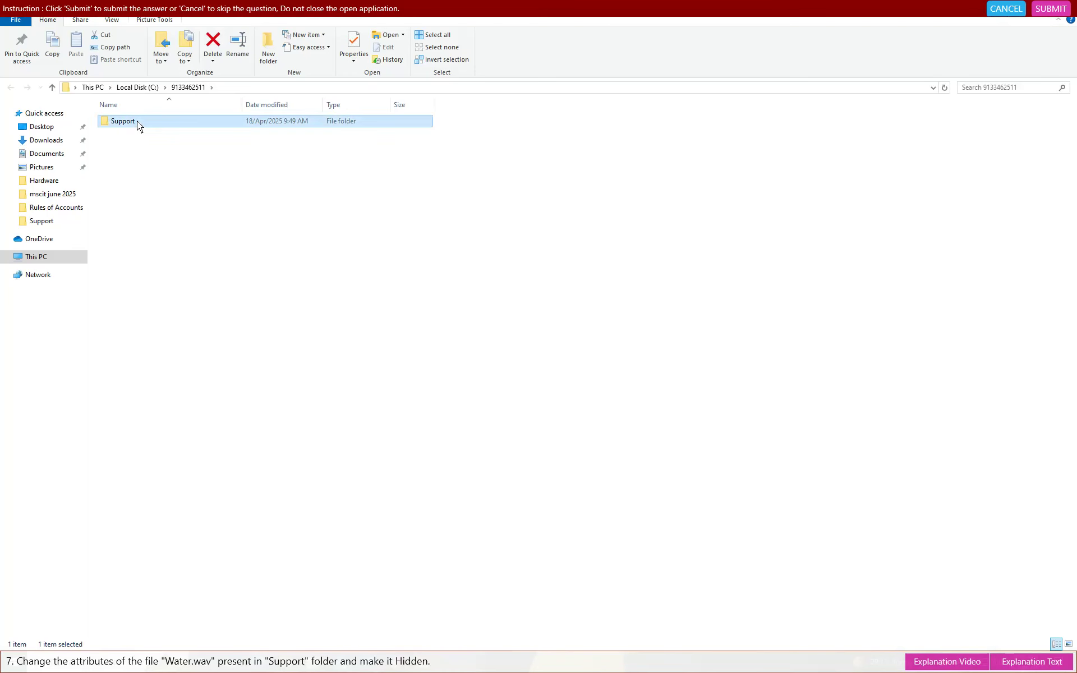
pyautogui.doubleClick(137, 122)
pyautogui.click(118, 121)
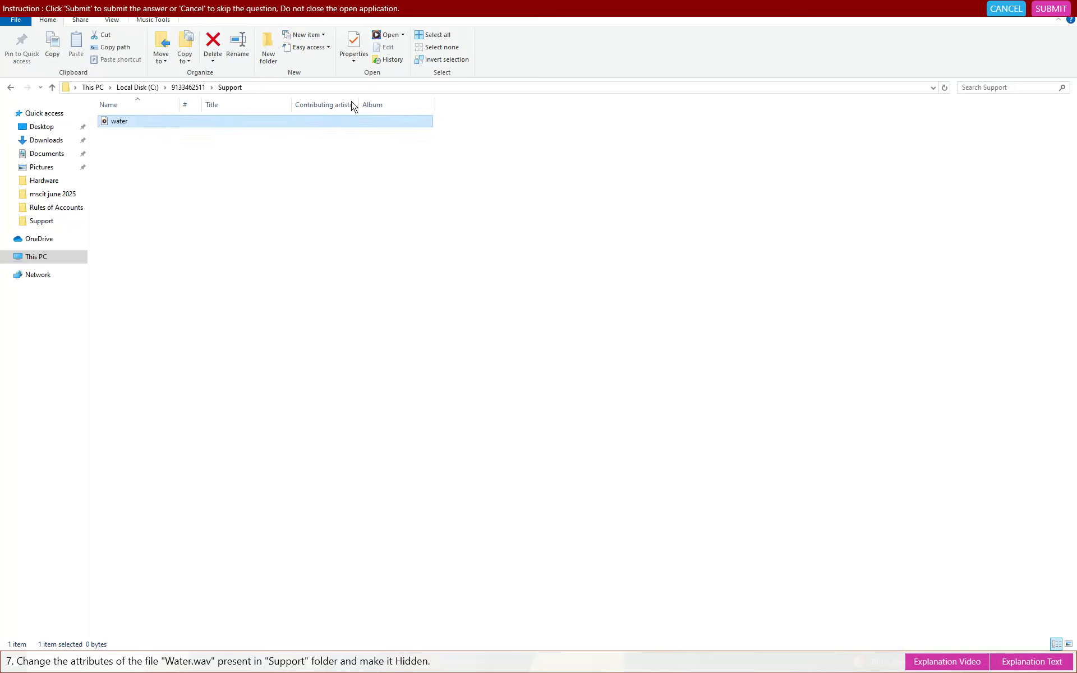
pyautogui.click(353, 62)
pyautogui.click(378, 74)
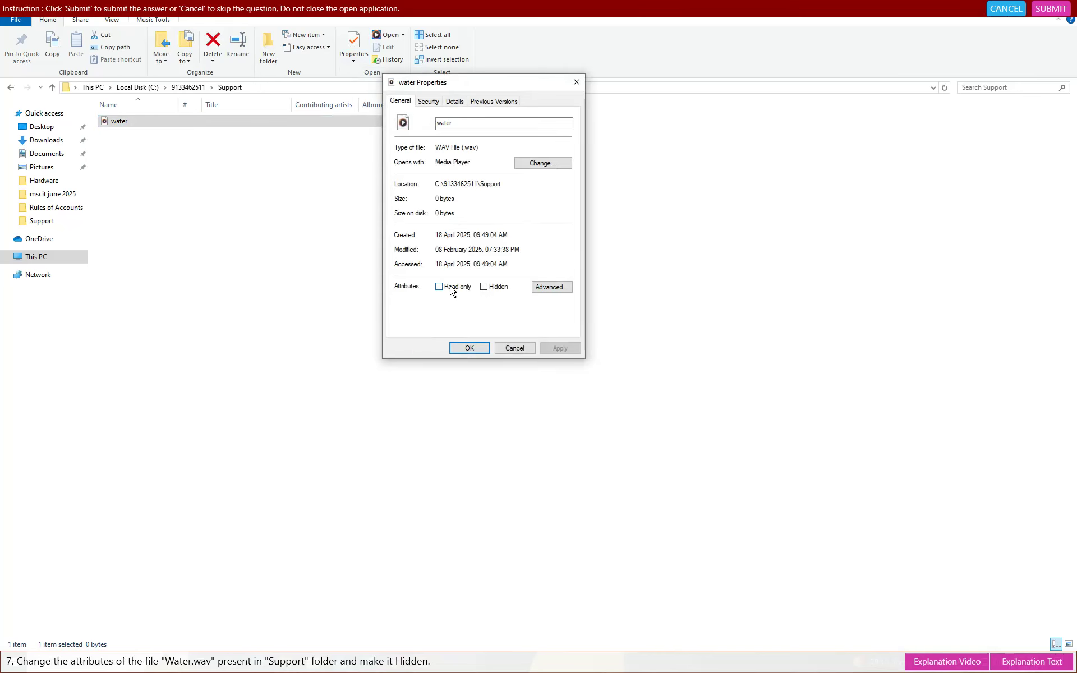
pyautogui.click(559, 348)
pyautogui.click(470, 348)
# Step: Submit the answer to question 7 and start the practical for question 8
pyautogui.click(1051, 9)
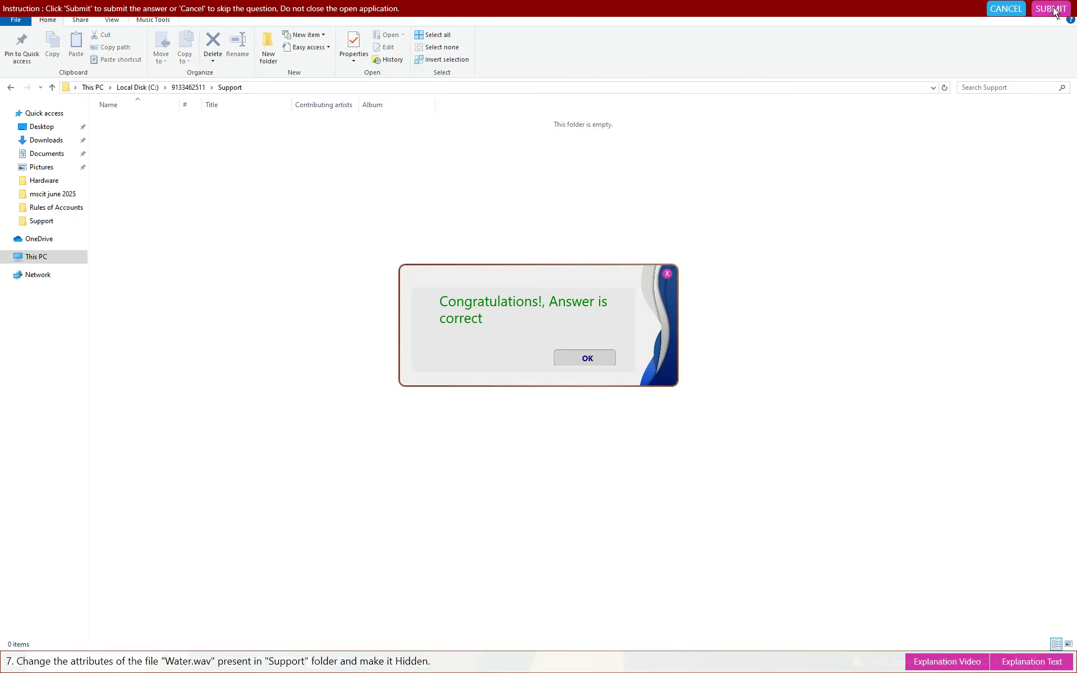
pyautogui.click(578, 356)
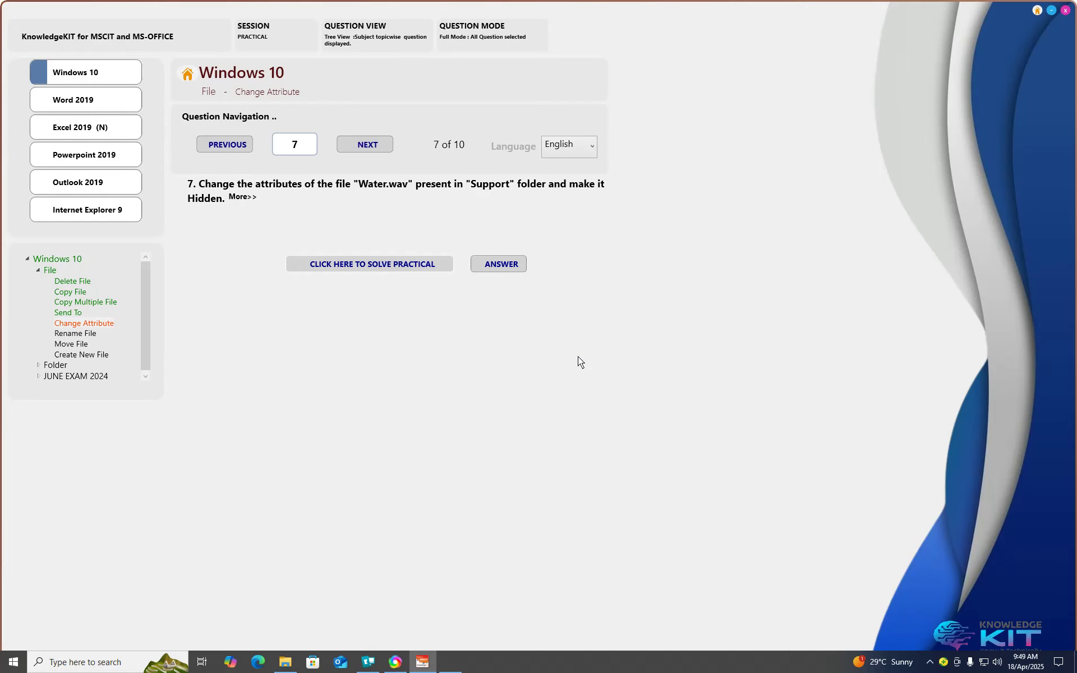
pyautogui.click(368, 143)
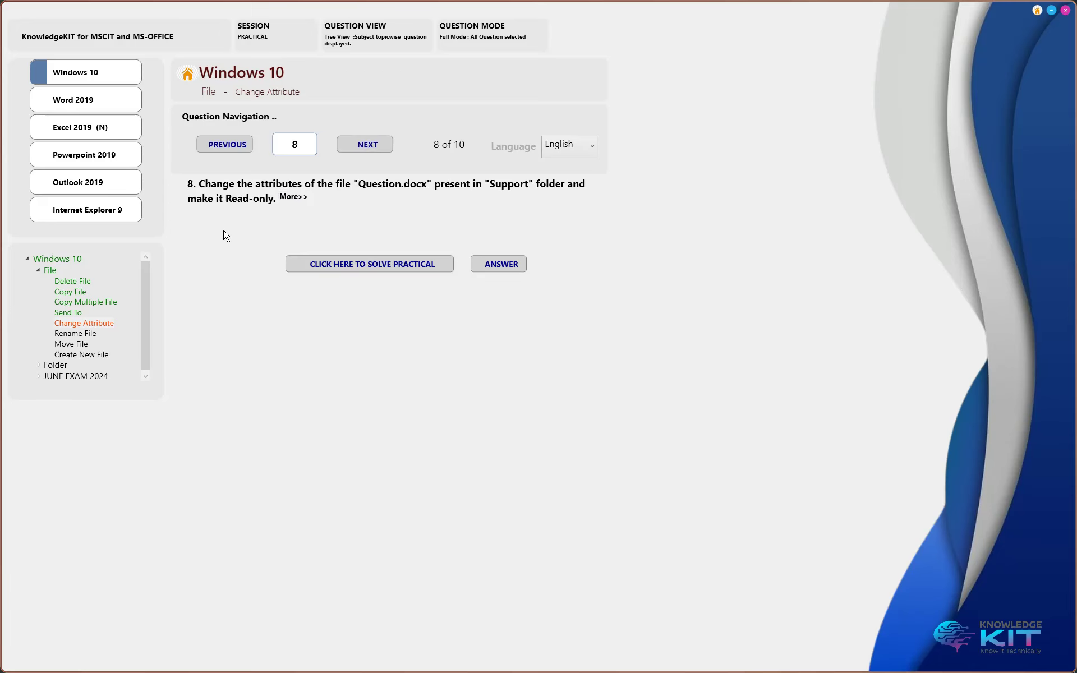
pyautogui.click(368, 262)
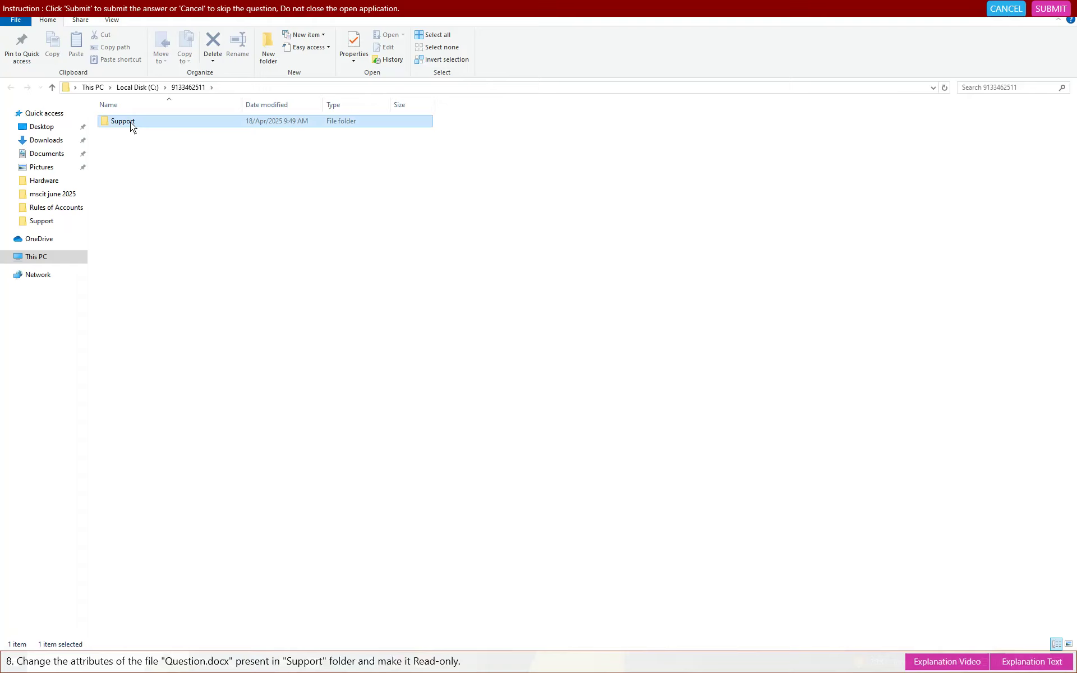
# Step: Make the question.docx document in the Support folder Read-only and apply the change
pyautogui.doubleClick(130, 123)
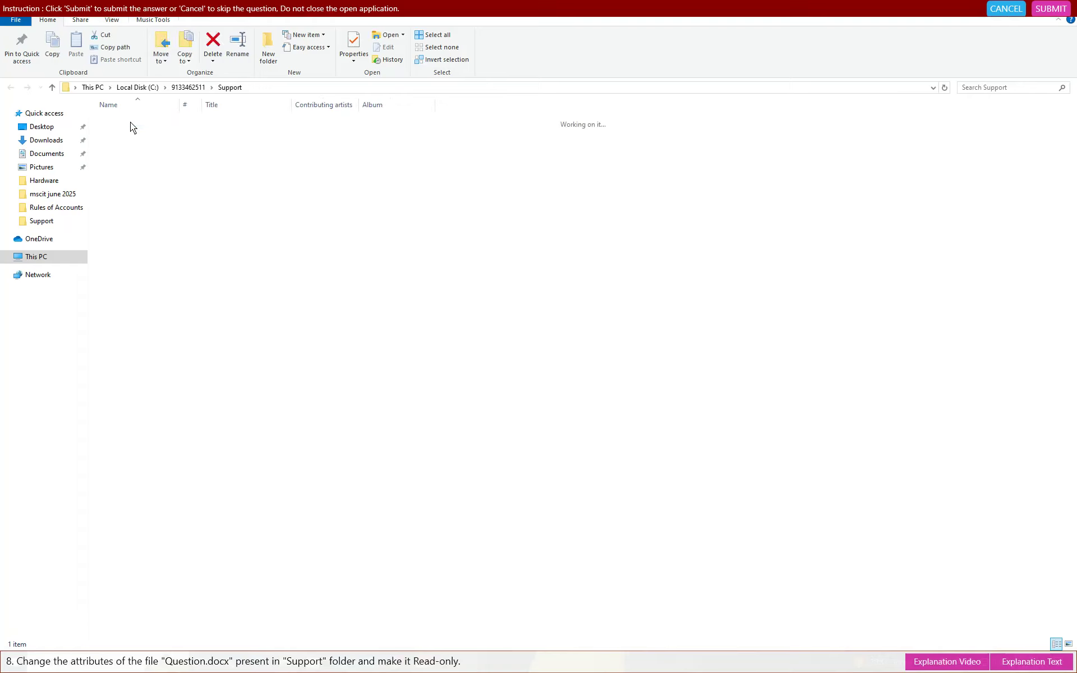
pyautogui.click(127, 123)
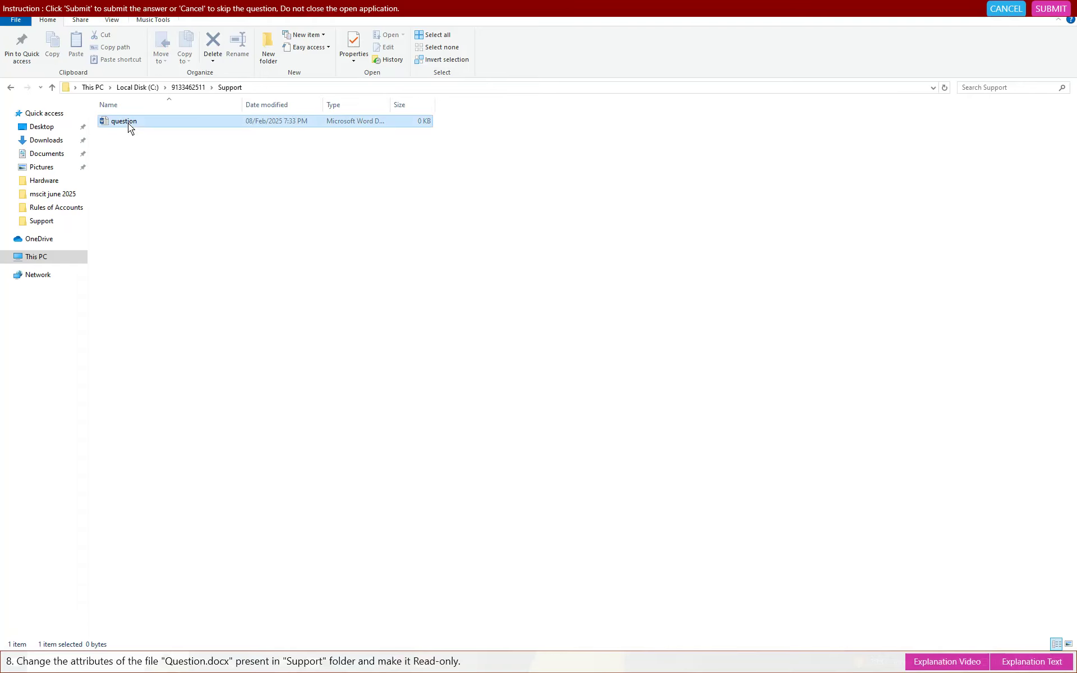
pyautogui.click(352, 61)
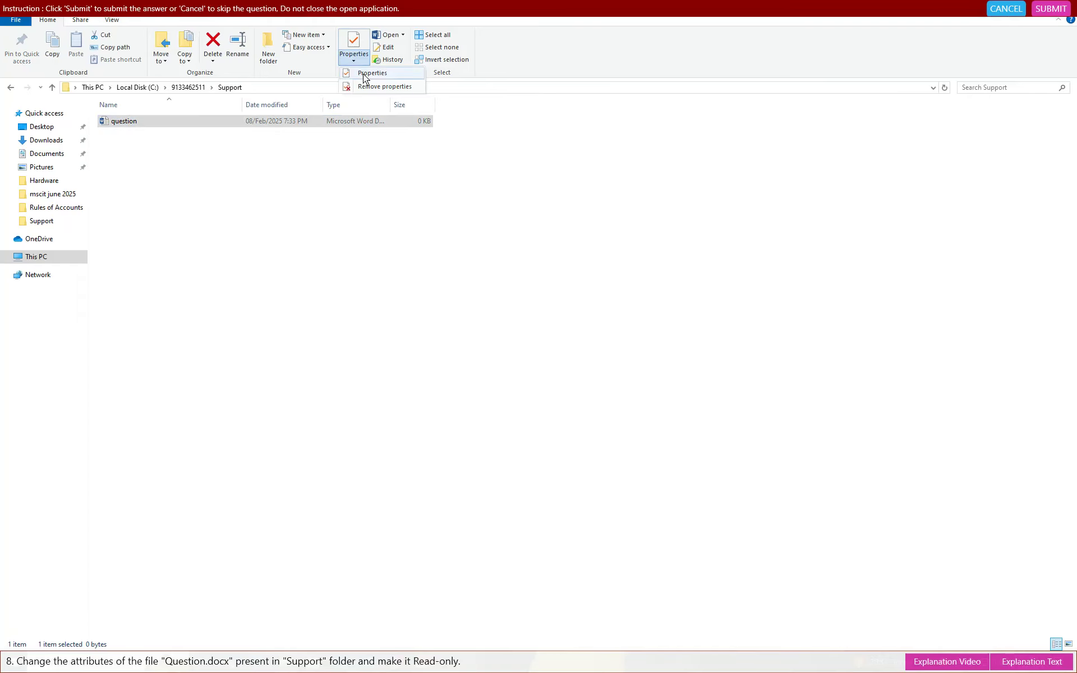
pyautogui.click(362, 75)
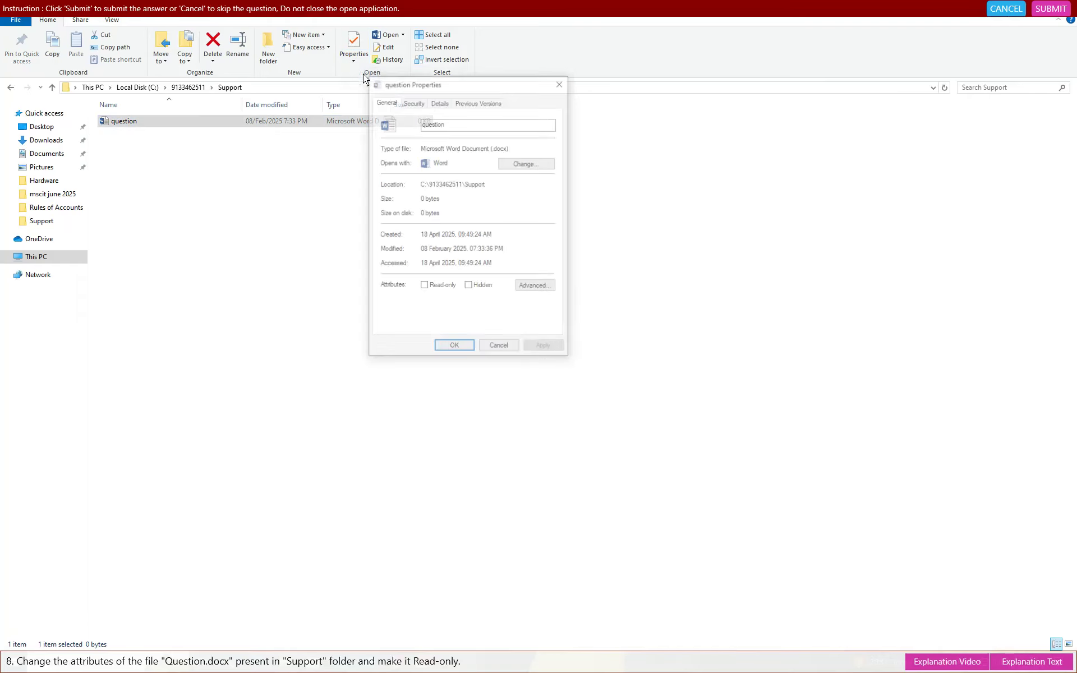
pyautogui.click(423, 287)
pyautogui.click(545, 348)
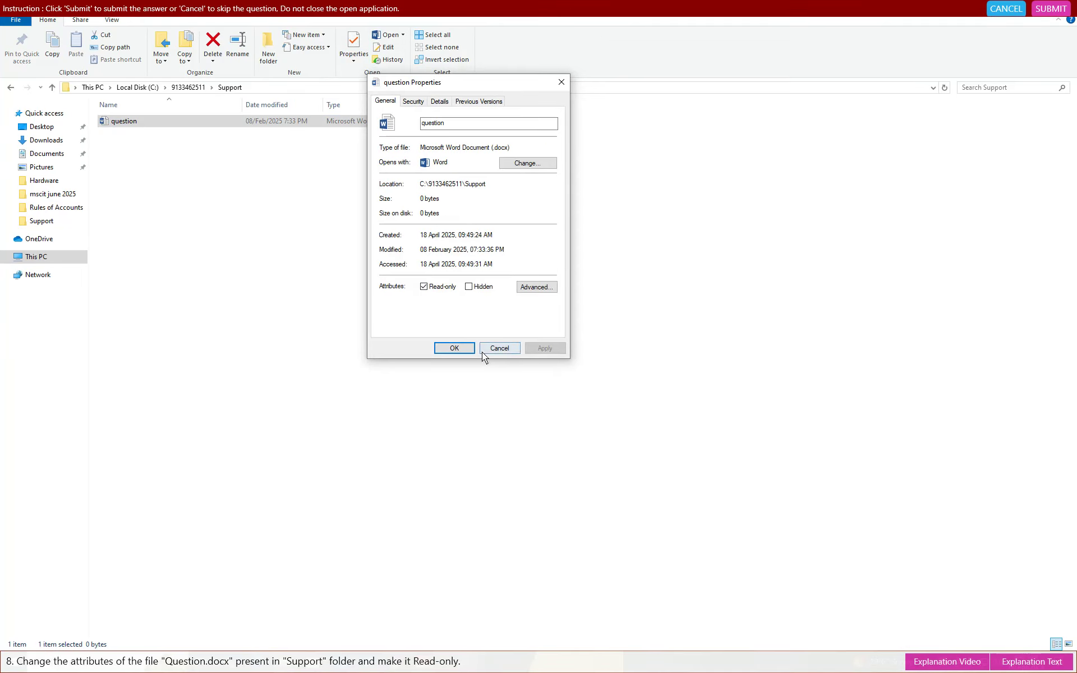
pyautogui.click(457, 349)
# Step: Submit the answer to question 8 and start the practical for question 9
pyautogui.click(1063, 7)
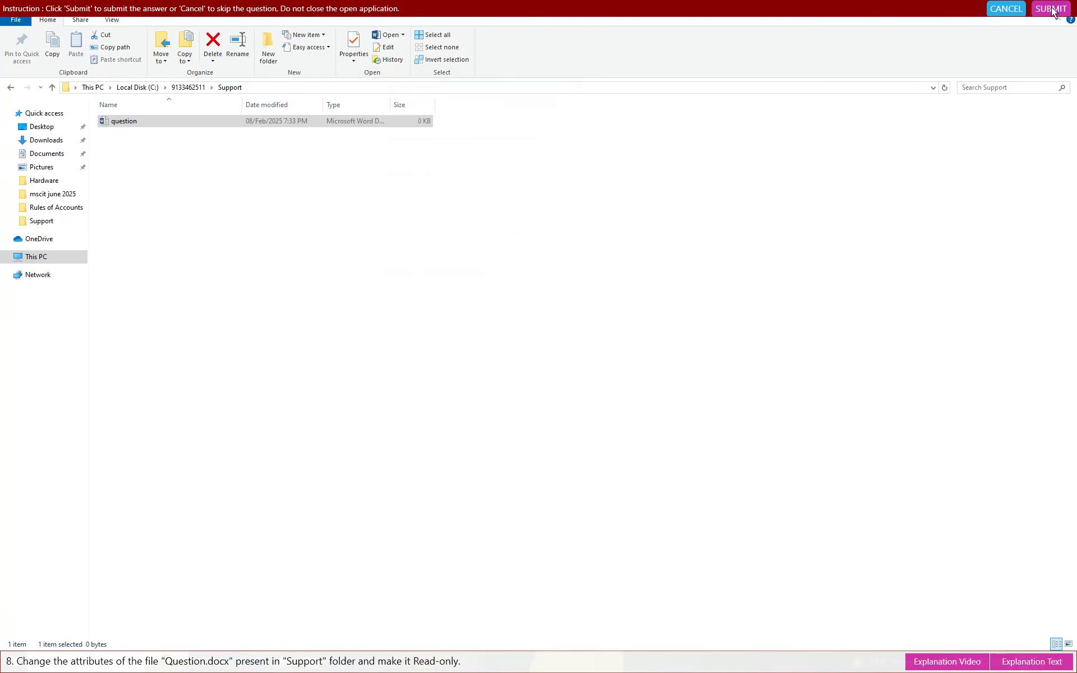
pyautogui.click(578, 358)
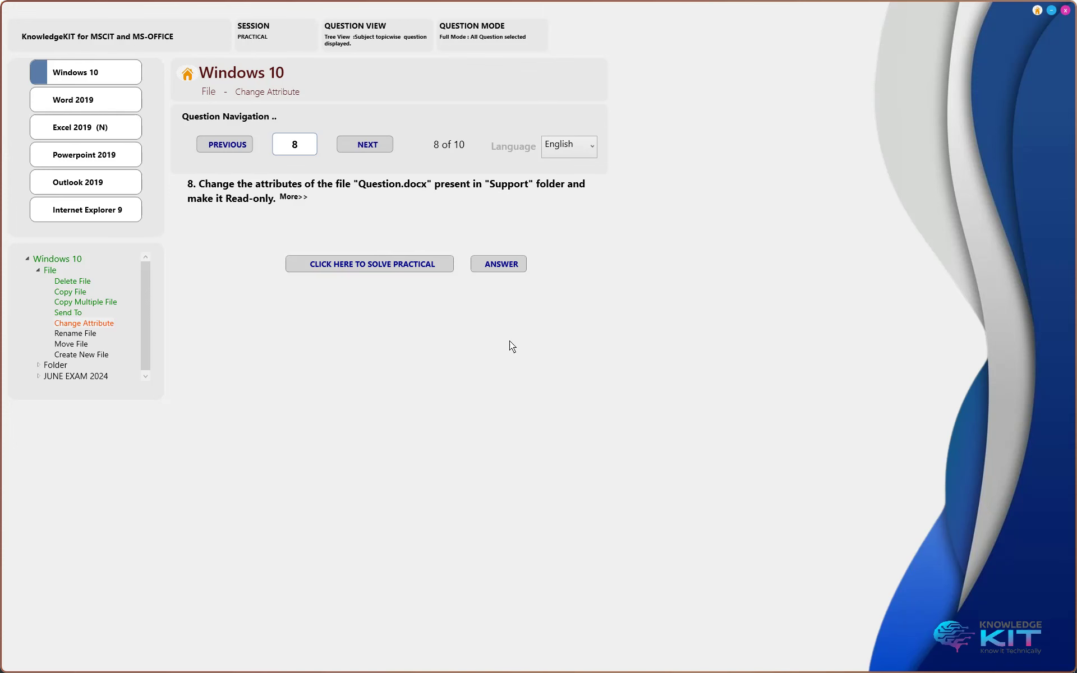
pyautogui.click(378, 147)
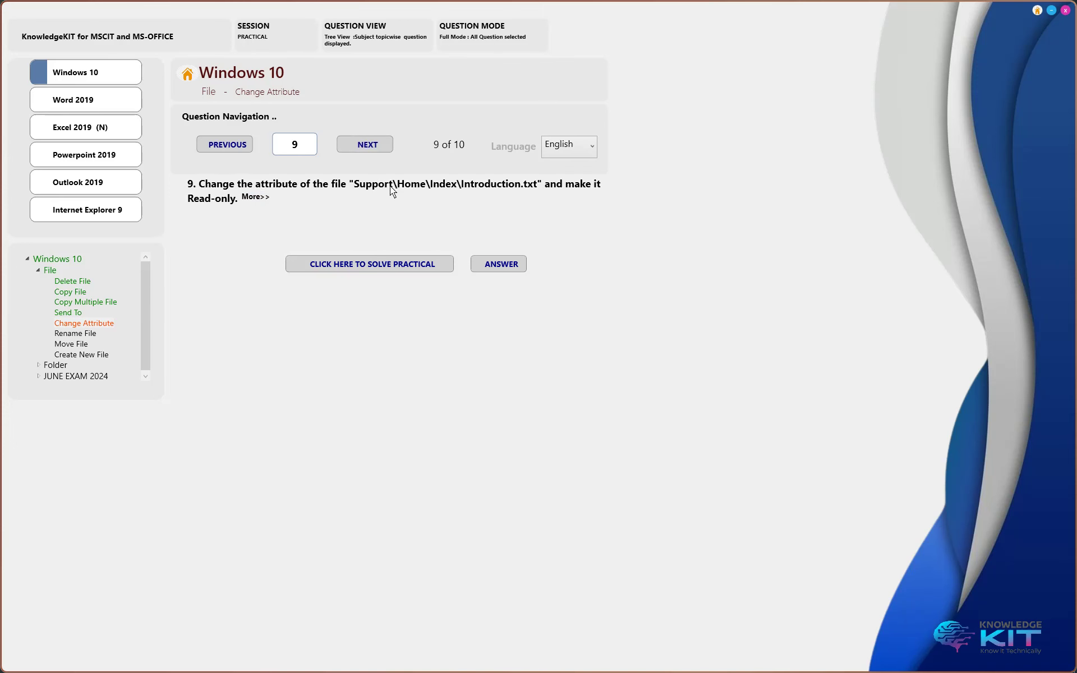
pyautogui.click(383, 263)
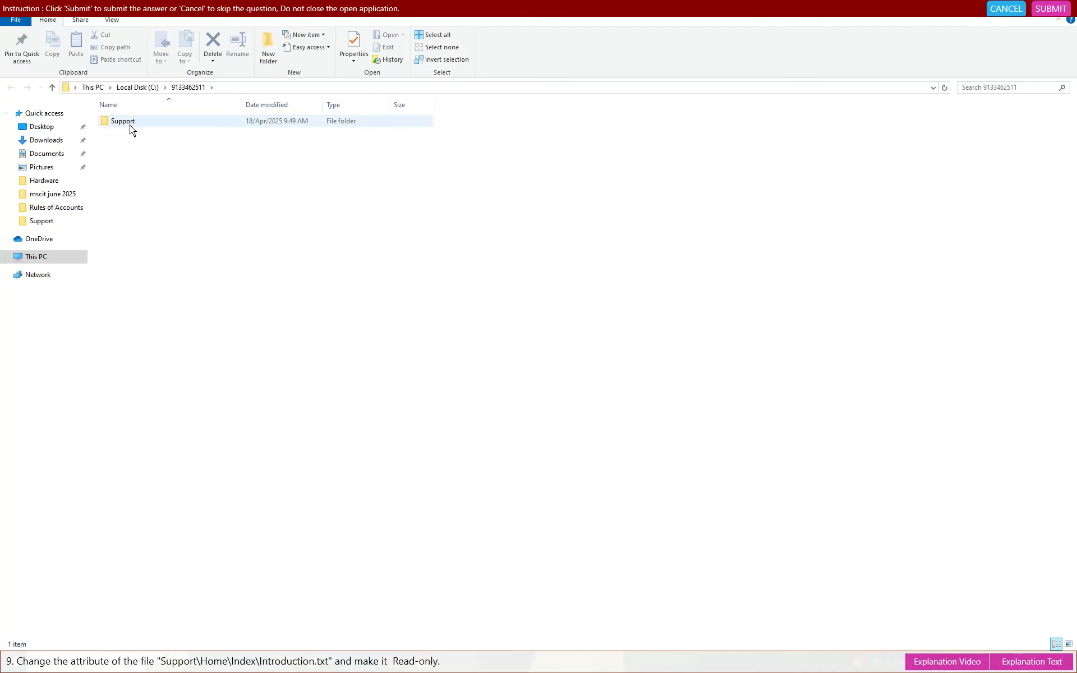
# Step: Set the Read-only attribute on Introduction.txt in the Support\Home\Index folder and apply it
pyautogui.click(130, 126)
pyautogui.doubleClick(129, 125)
pyautogui.doubleClick(127, 125)
pyautogui.doubleClick(127, 124)
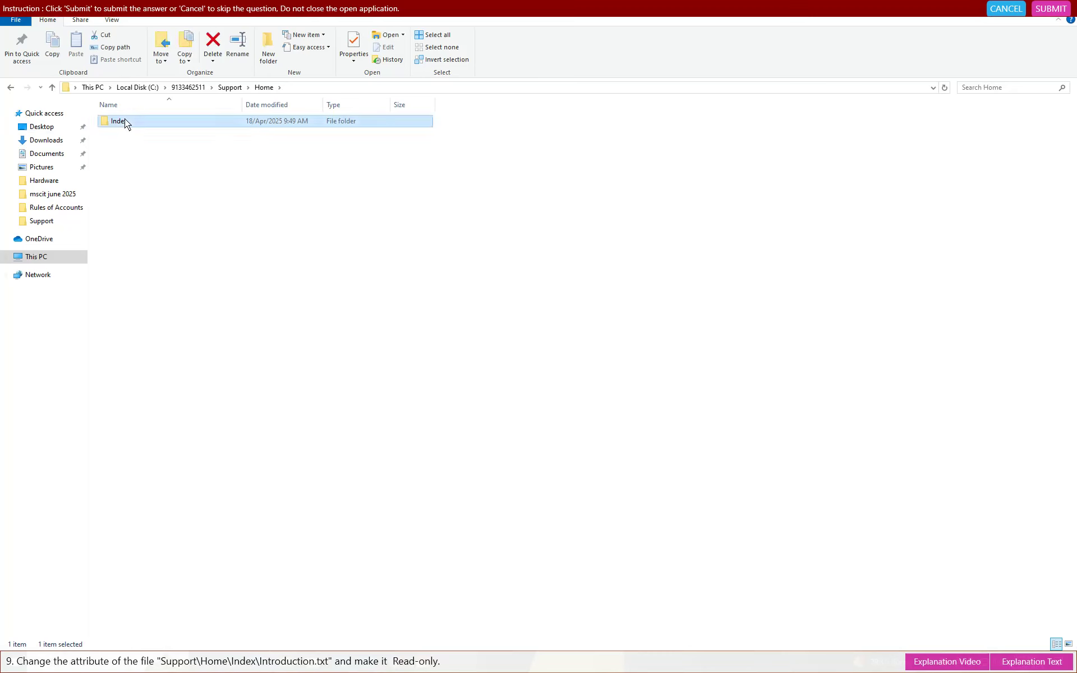
pyautogui.click(141, 126)
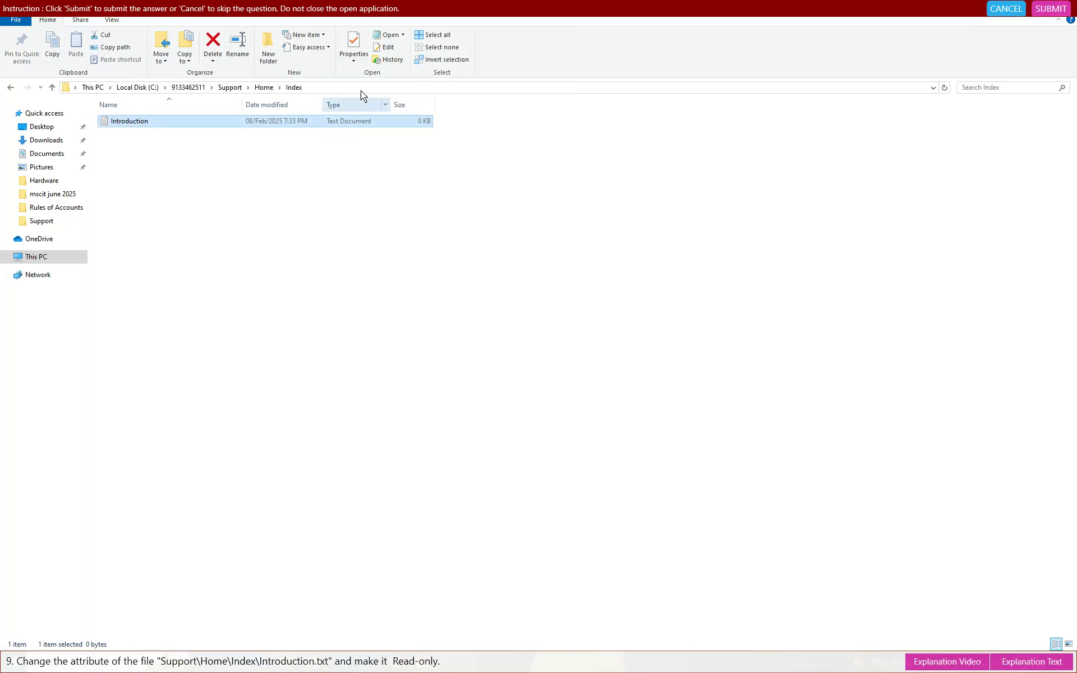
pyautogui.click(352, 60)
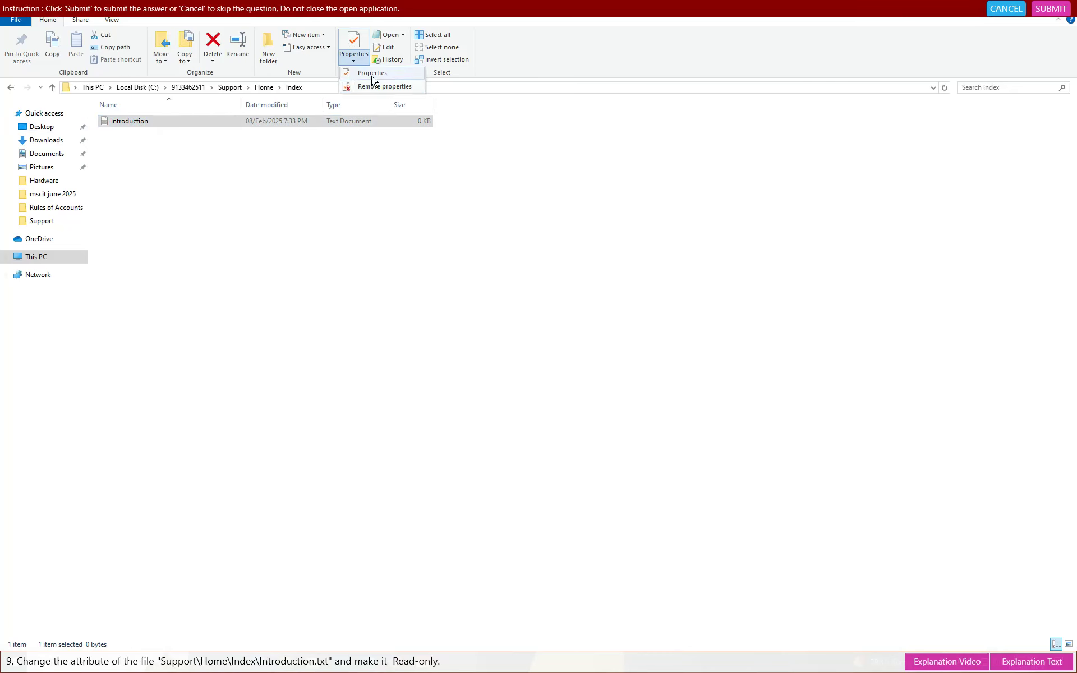
pyautogui.click(371, 74)
pyautogui.click(432, 289)
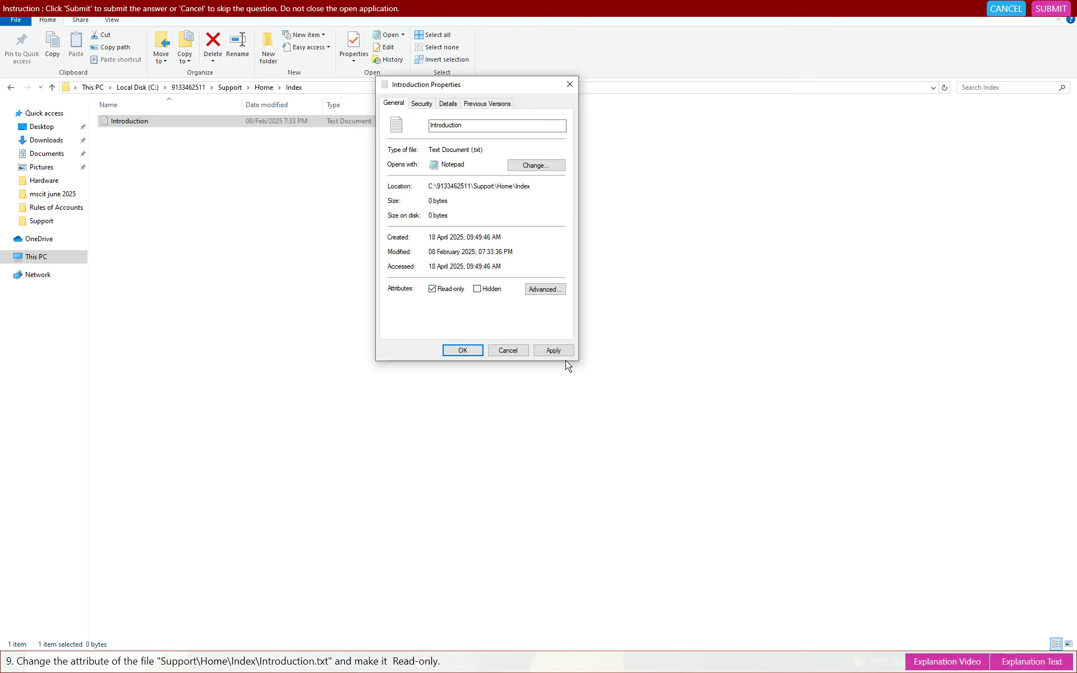
pyautogui.click(554, 351)
pyautogui.click(462, 351)
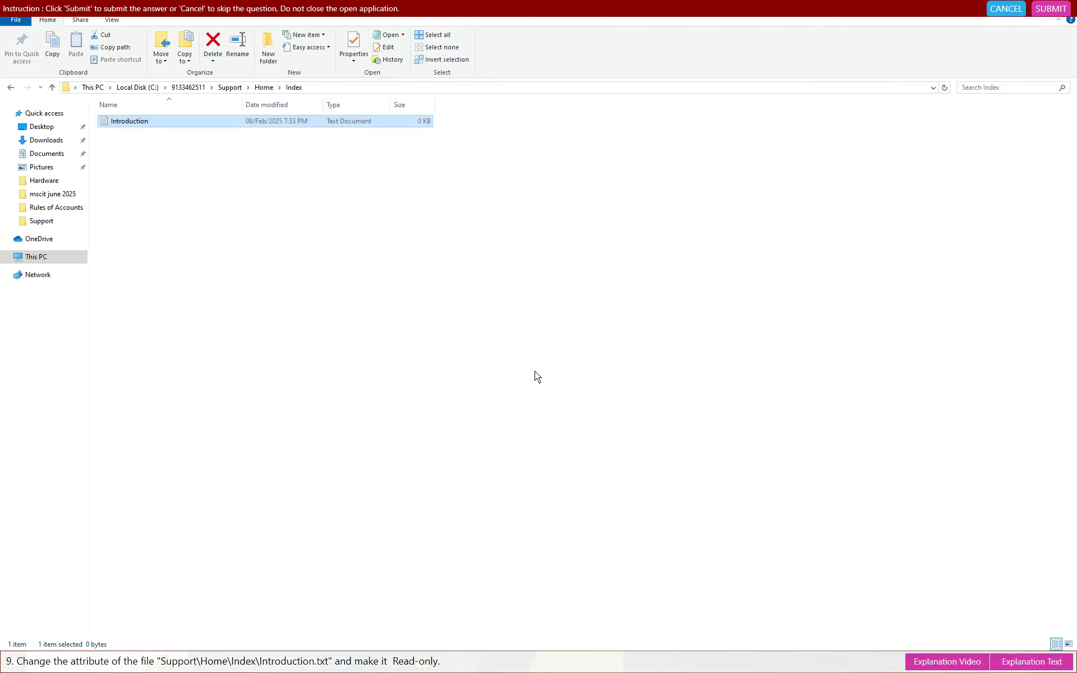
# Step: Submit the answer to question 9 and start the practical for question 10
pyautogui.click(1050, 8)
pyautogui.click(587, 359)
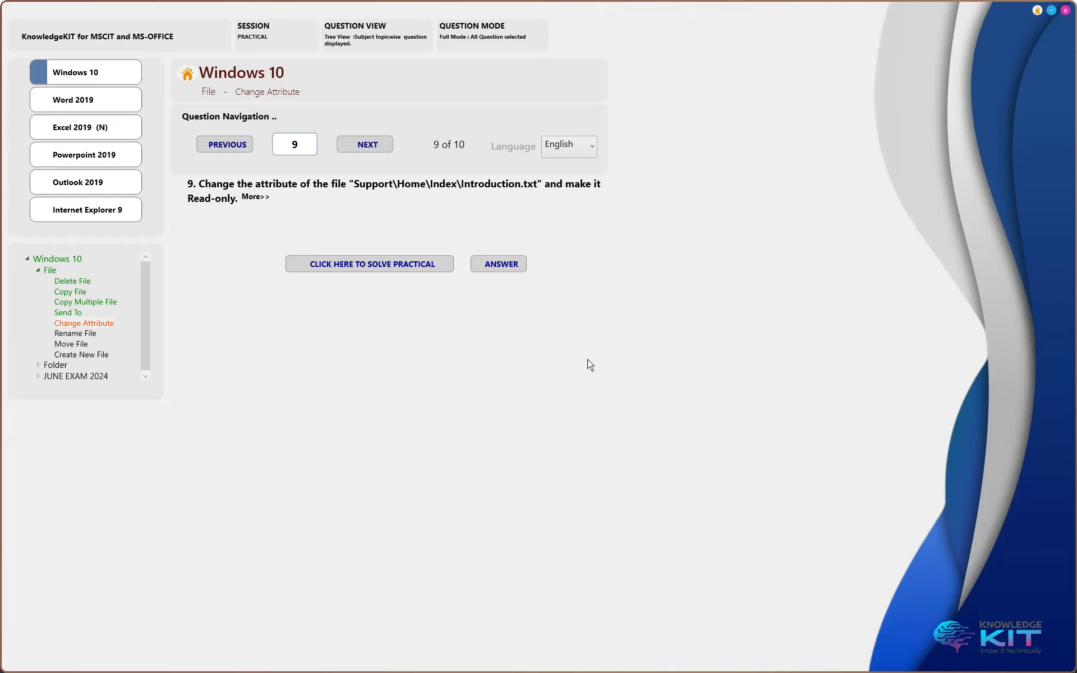
pyautogui.click(368, 144)
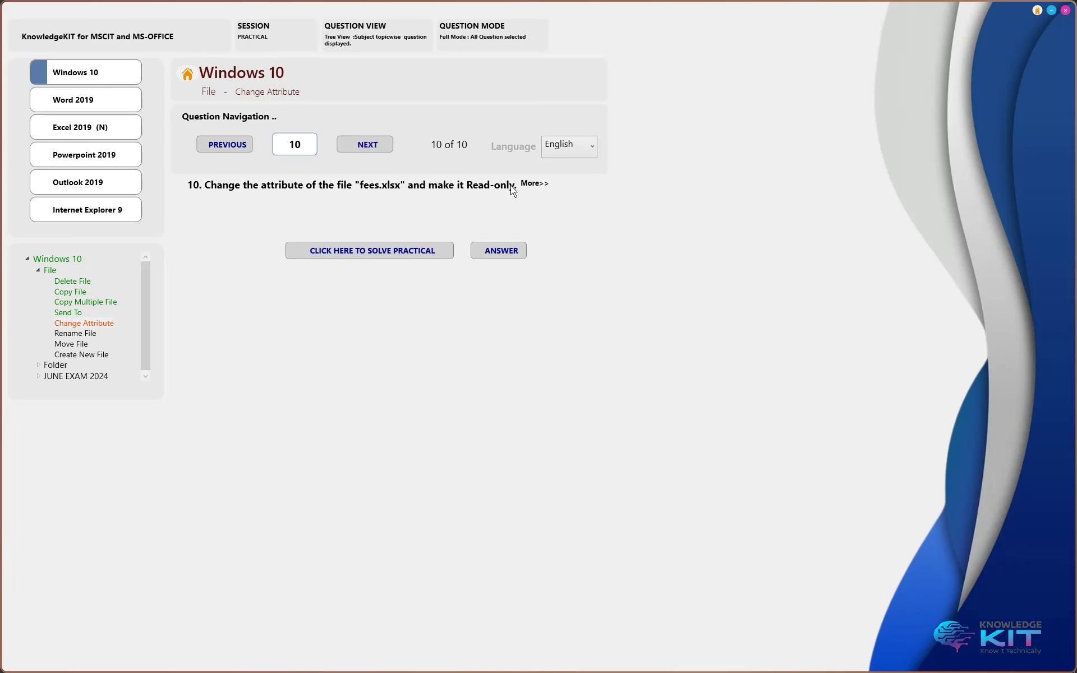
pyautogui.click(391, 246)
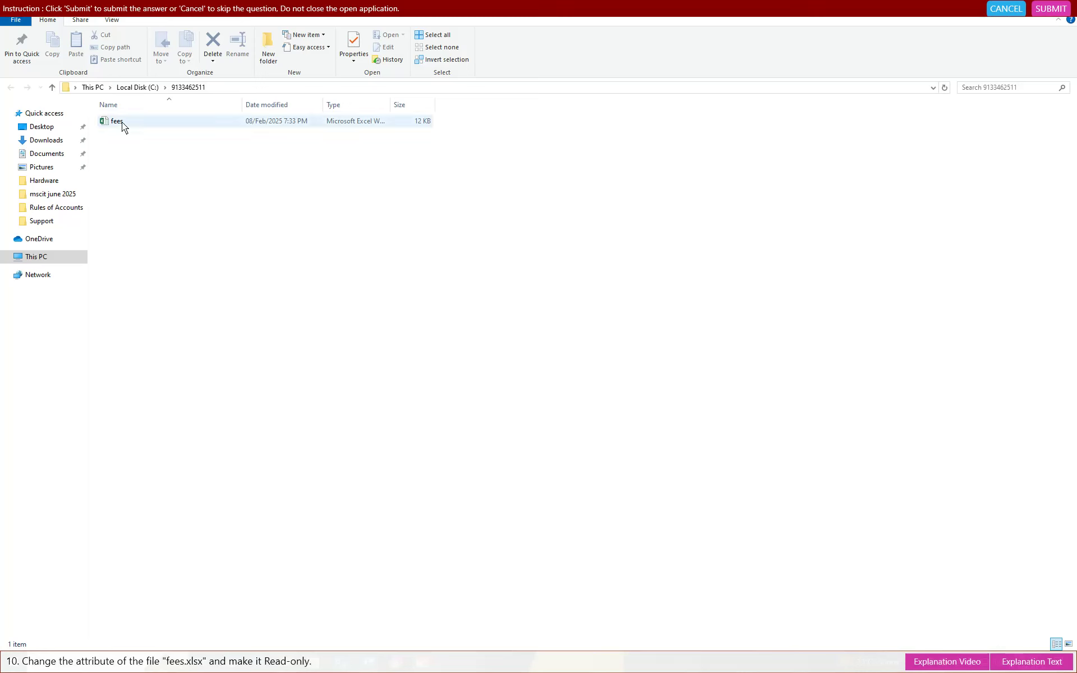
# Step: Make the fees.xlsx workbook Read-only in its properties and apply the change
pyautogui.click(121, 122)
pyautogui.click(353, 62)
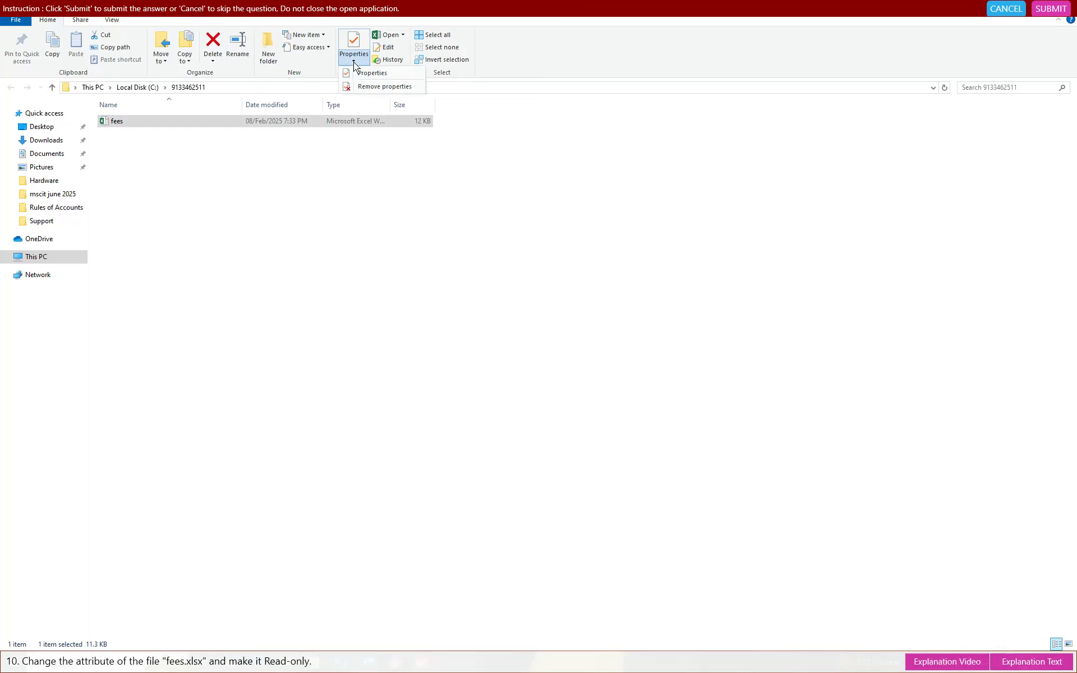
pyautogui.click(369, 74)
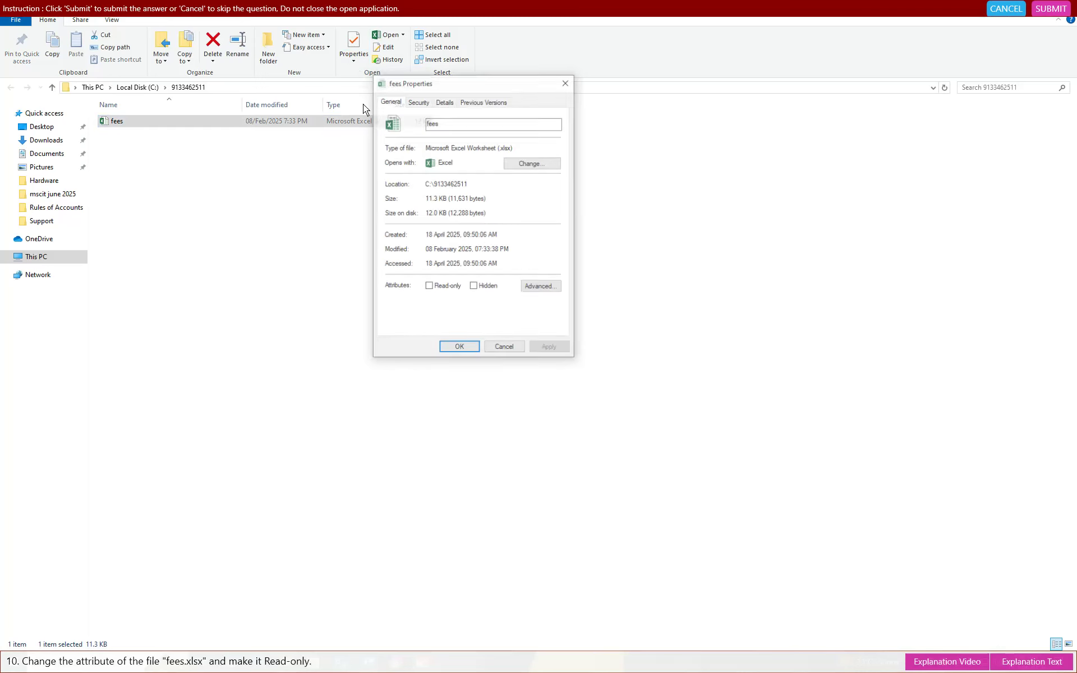
pyautogui.click(430, 287)
pyautogui.click(550, 349)
pyautogui.click(451, 349)
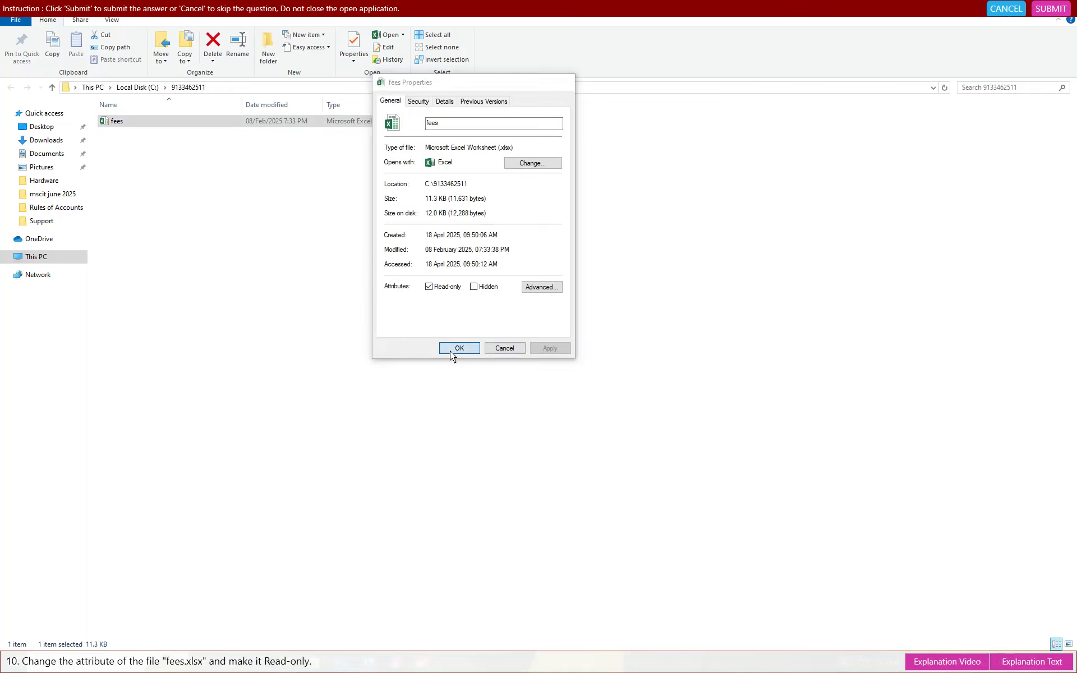
# Step: Submit the answer to question 10 and minimize the practice program's window
pyautogui.click(1051, 8)
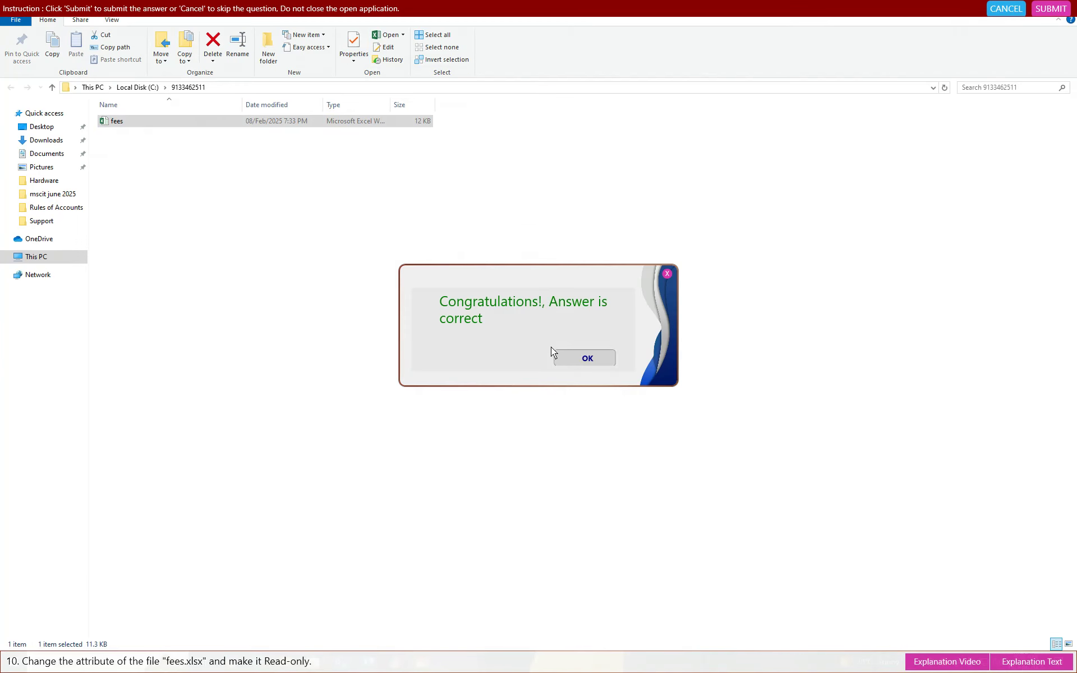
pyautogui.click(581, 357)
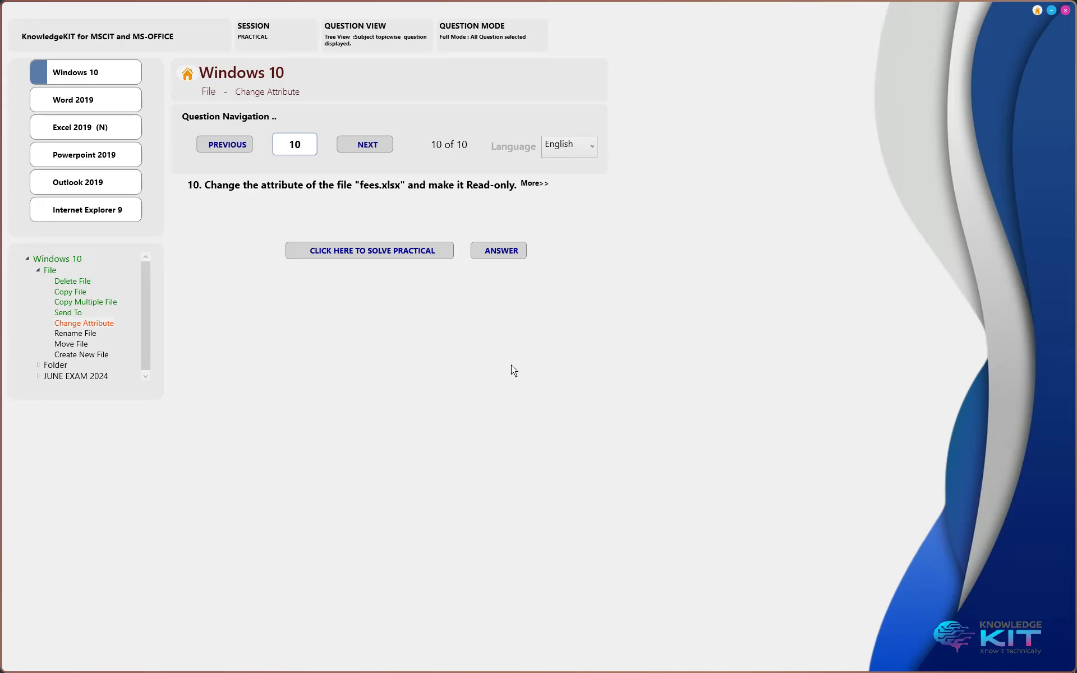
pyautogui.click(1052, 10)
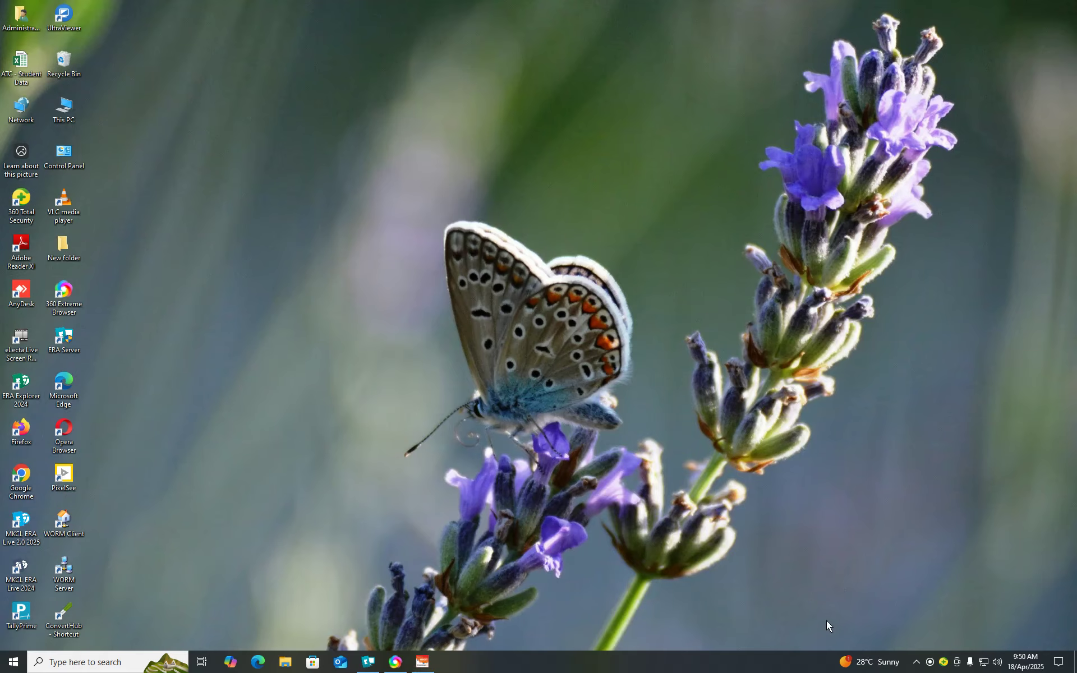
pyautogui.click(929, 662)
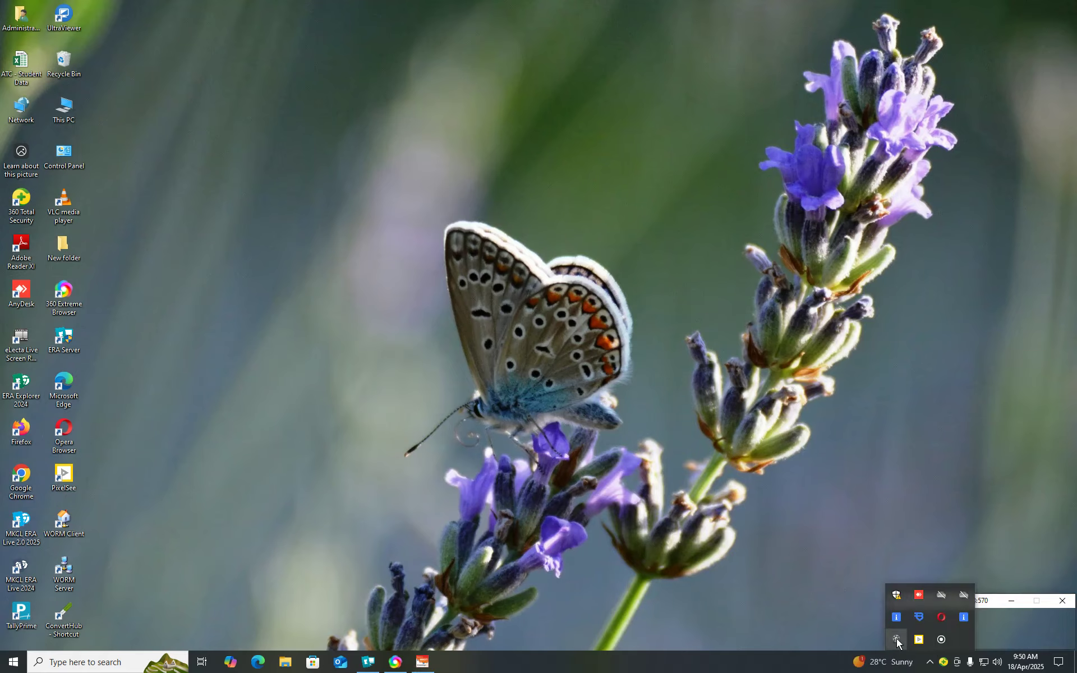